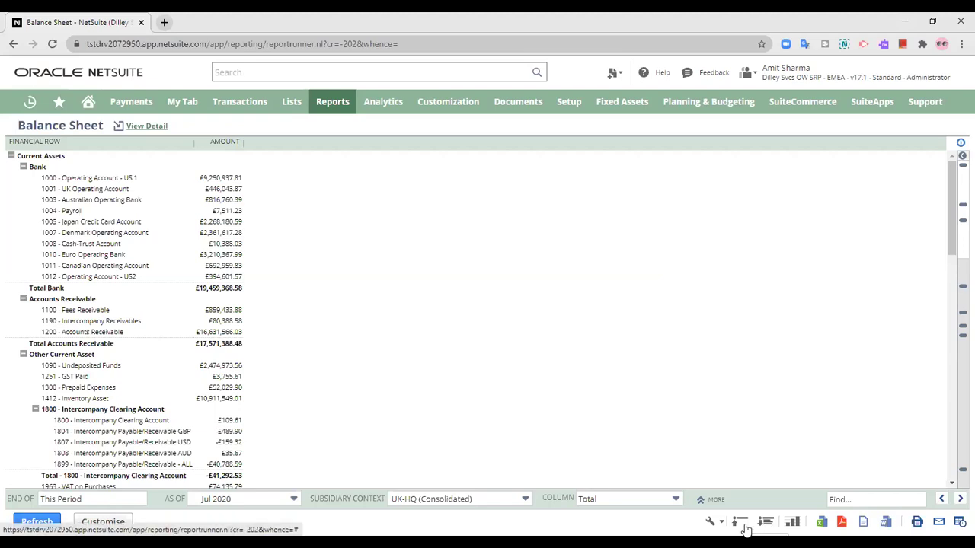
# Collapse the balance sheet to its summary rows, and expand it again down to the individual Bank accounts.
pyautogui.click(743, 526)
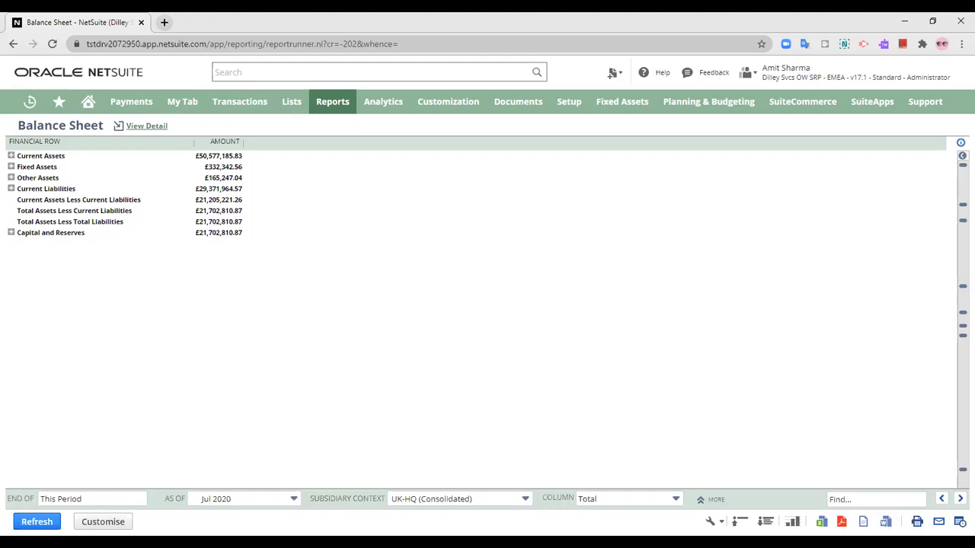
pyautogui.click(765, 522)
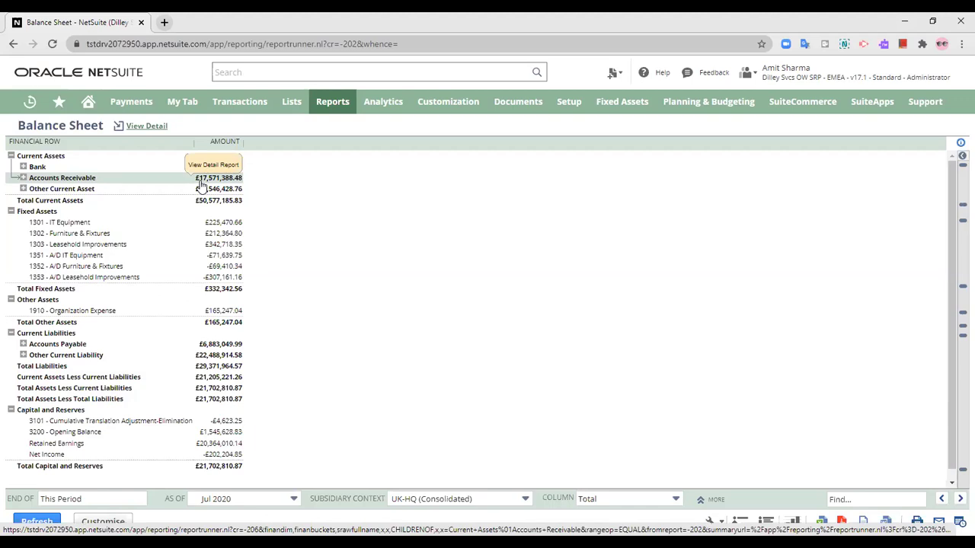
pyautogui.click(24, 166)
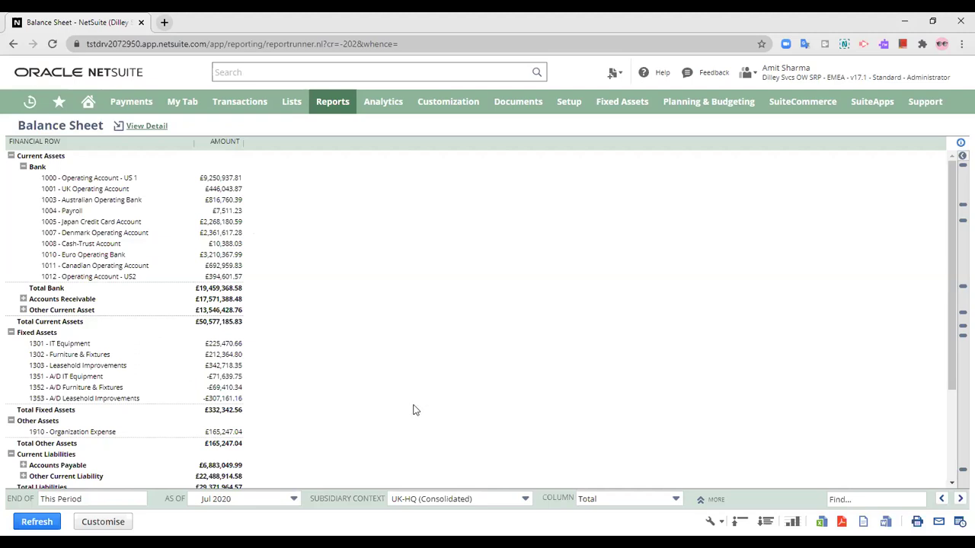
# Look through the available choices for the report's End Of, As Of and Subsidiary Context filters without changing them.
pyautogui.click(119, 502)
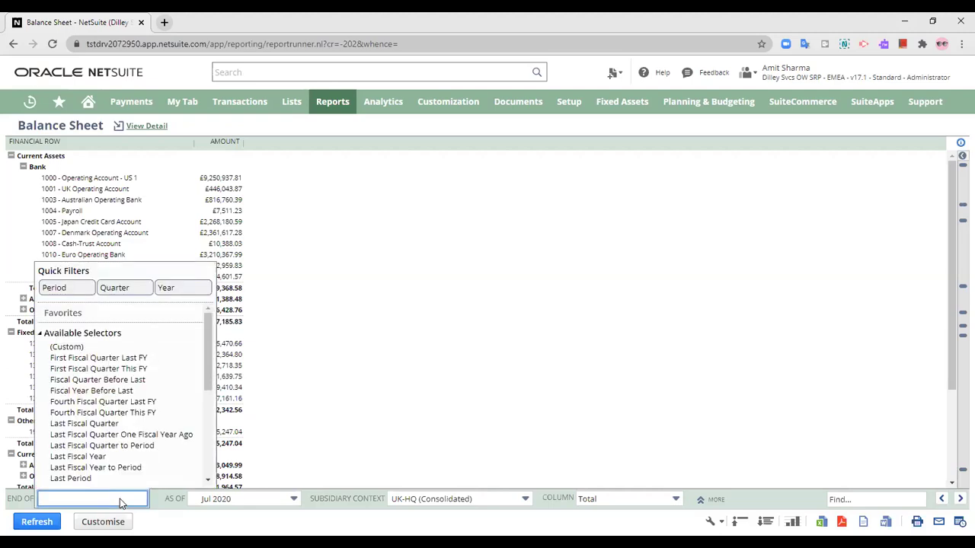
pyautogui.click(545, 349)
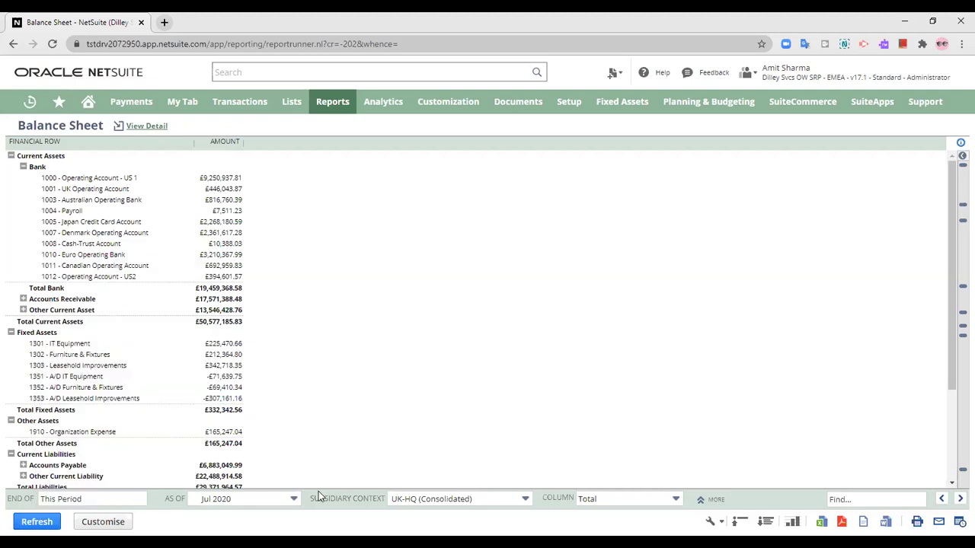
pyautogui.click(294, 501)
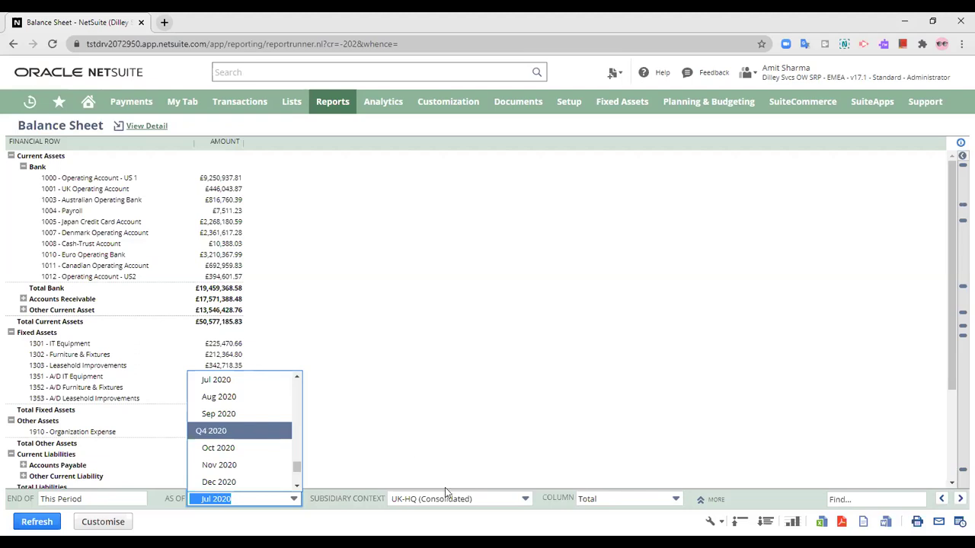
pyautogui.click(480, 283)
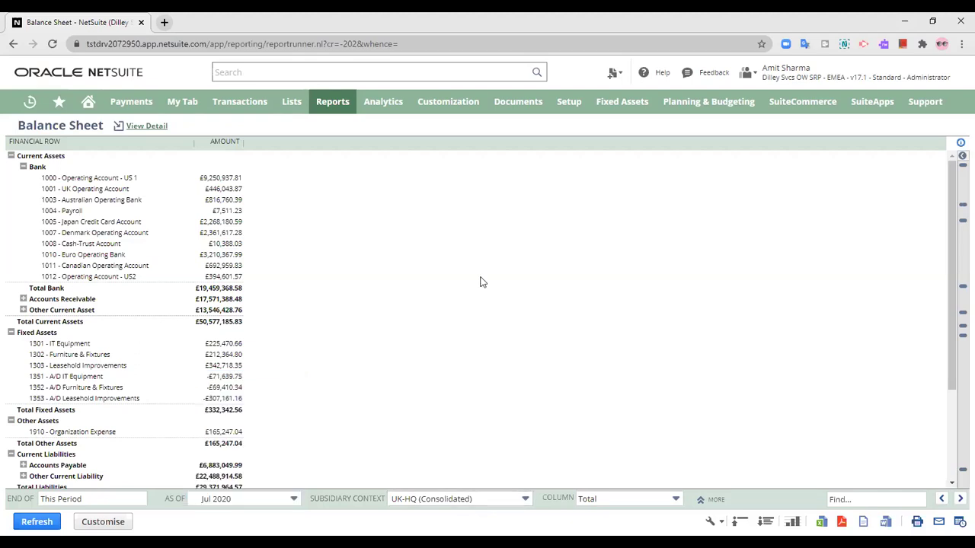
pyautogui.click(495, 506)
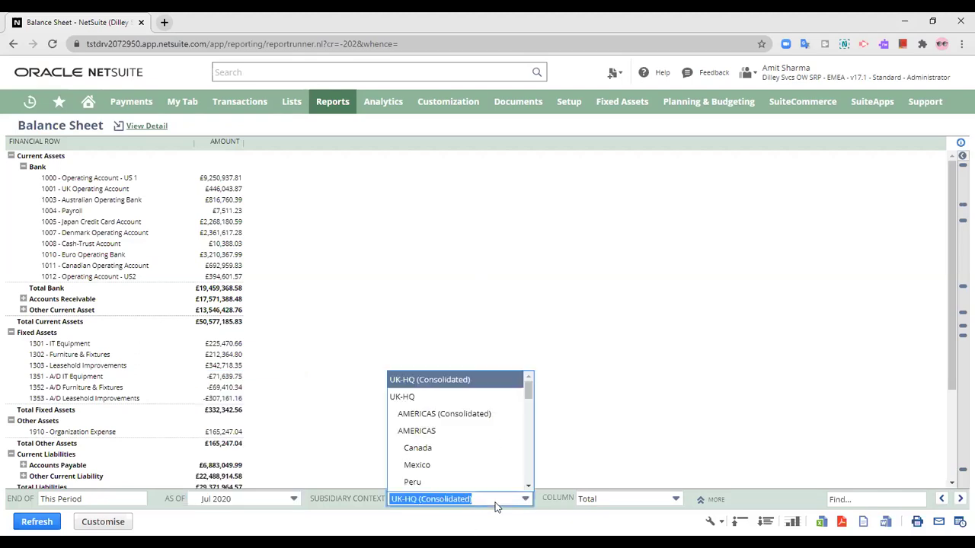
pyautogui.click(766, 350)
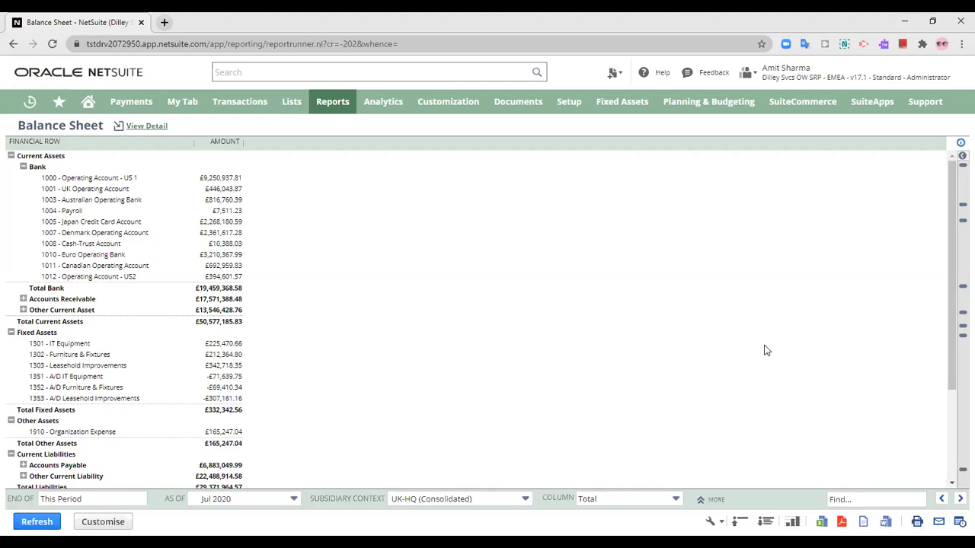
# Set the balance sheet's display view to Report - Grid in the report options.
pyautogui.click(710, 523)
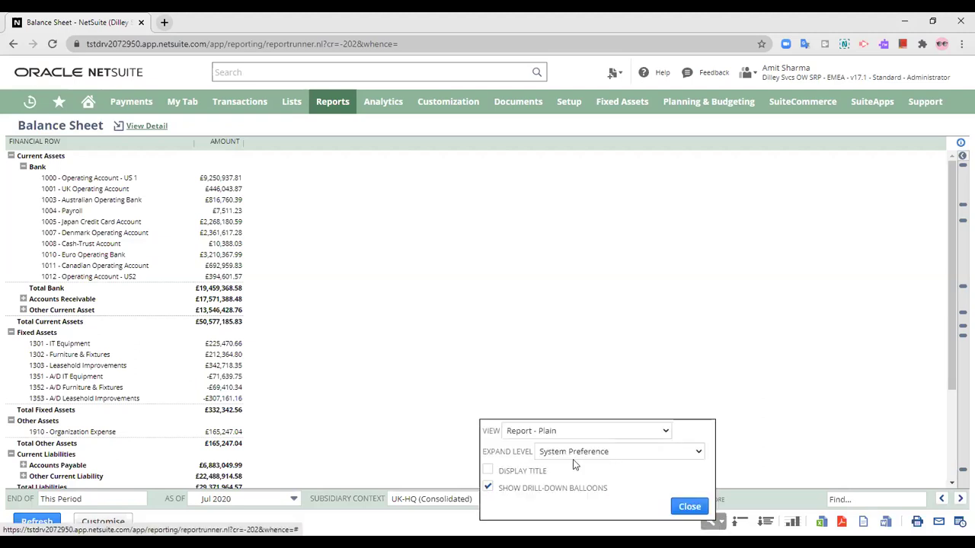
pyautogui.click(543, 430)
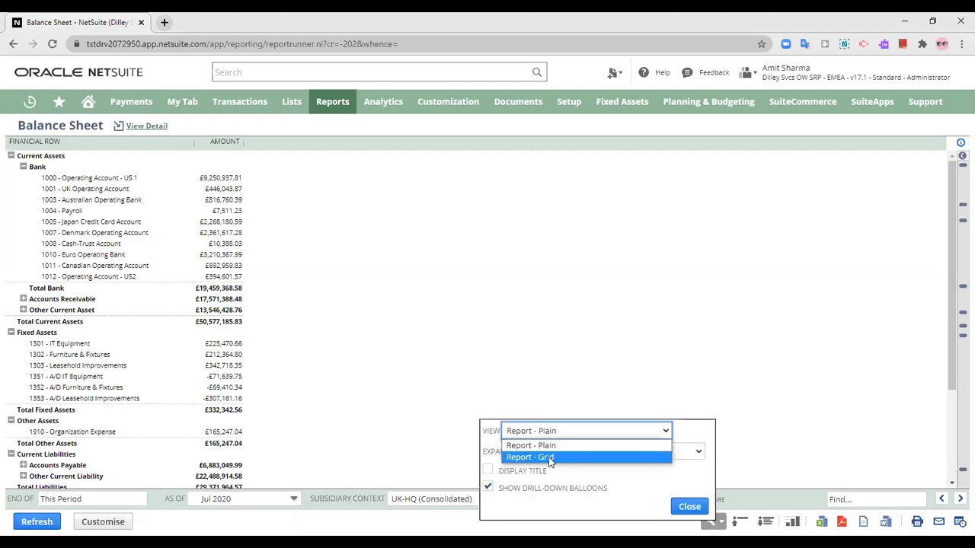
pyautogui.click(548, 457)
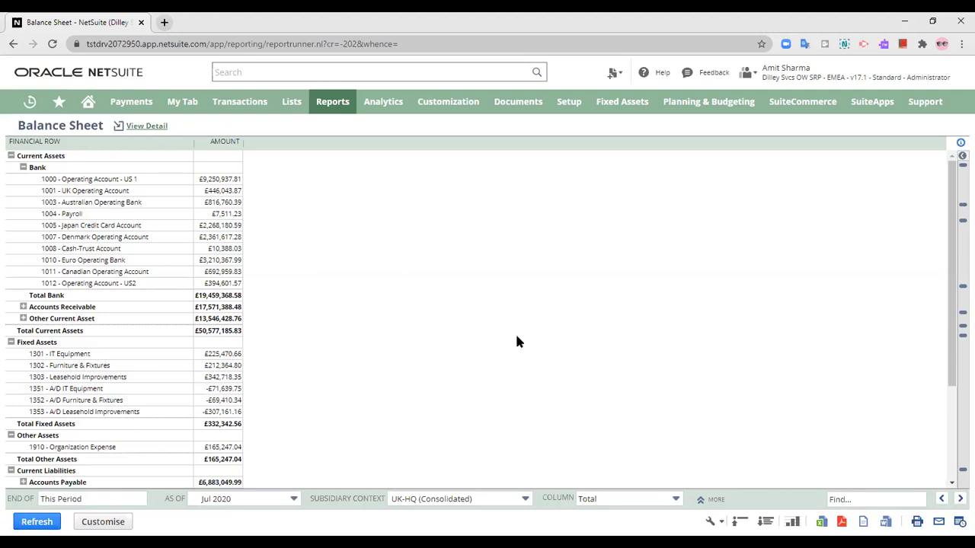
pyautogui.click(720, 525)
pyautogui.click(706, 342)
# Start customising the balance sheet and move the Unbilled Receivable section directly above Accounts Receivable in the layout.
pyautogui.click(101, 524)
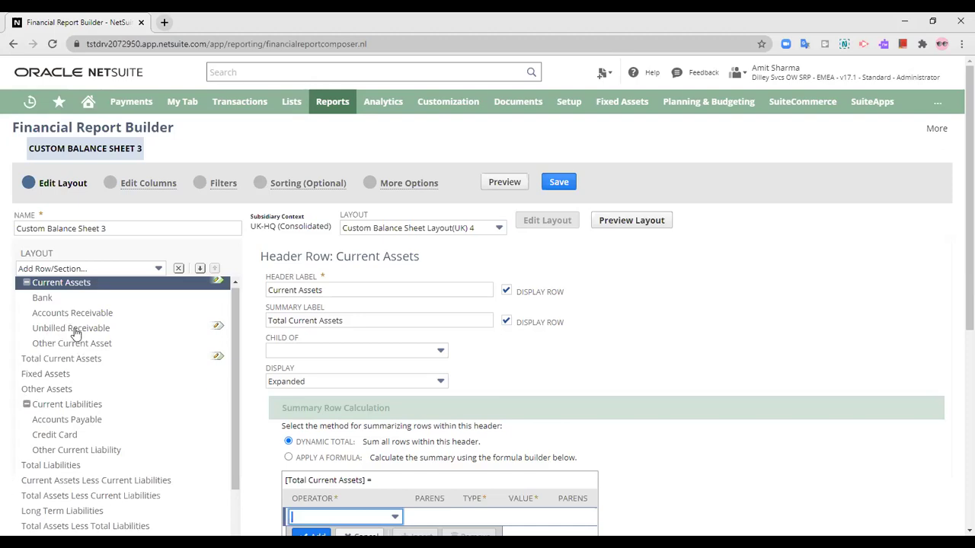
pyautogui.moveTo(75, 334); pyautogui.dragTo(74, 314)
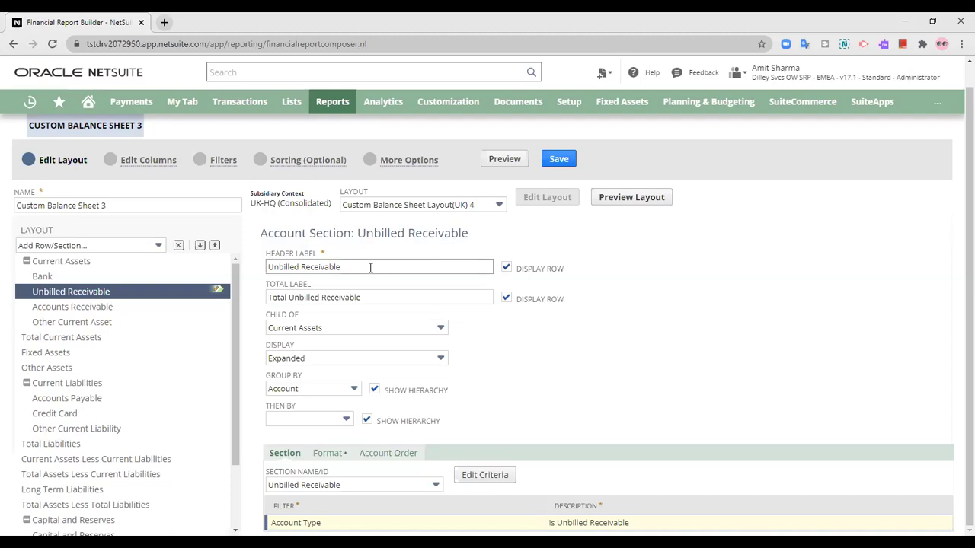
# Review the Child Of, Display and Then By choices for the Unbilled Receivable section, keeping the current selections.
pyautogui.click(402, 331)
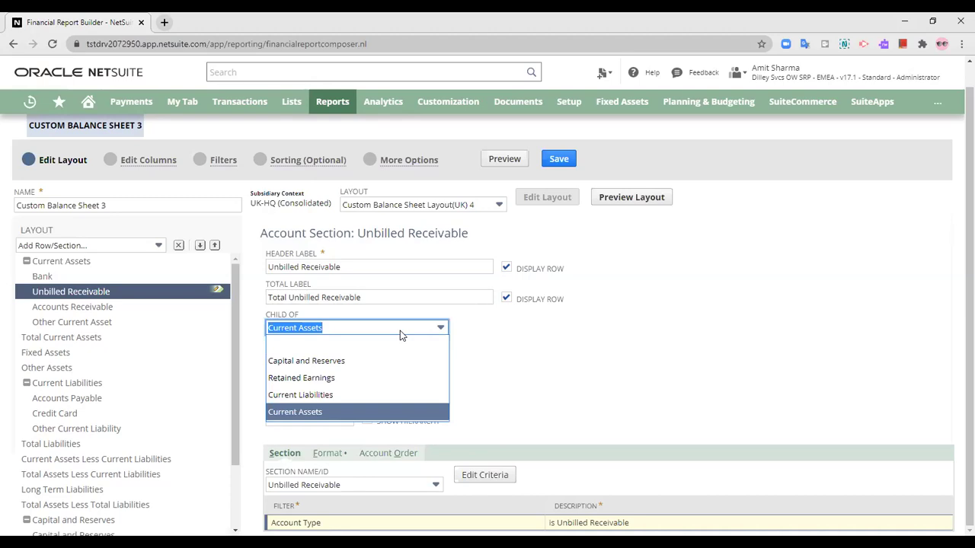
pyautogui.click(402, 335)
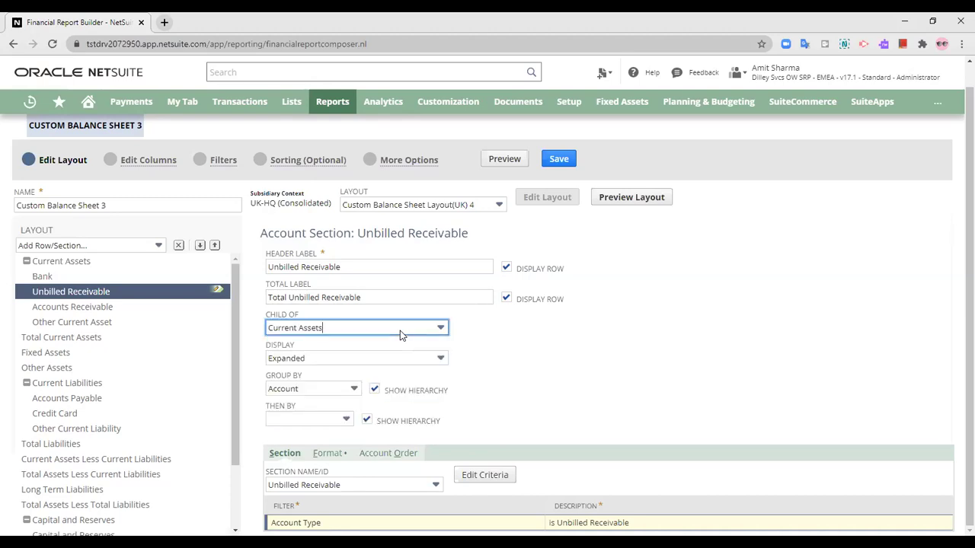
pyautogui.click(414, 359)
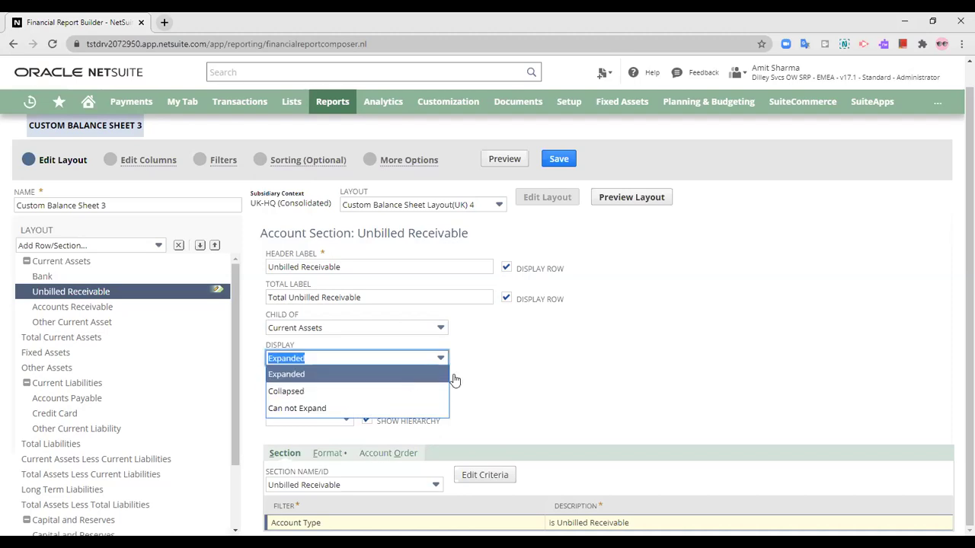
pyautogui.click(515, 369)
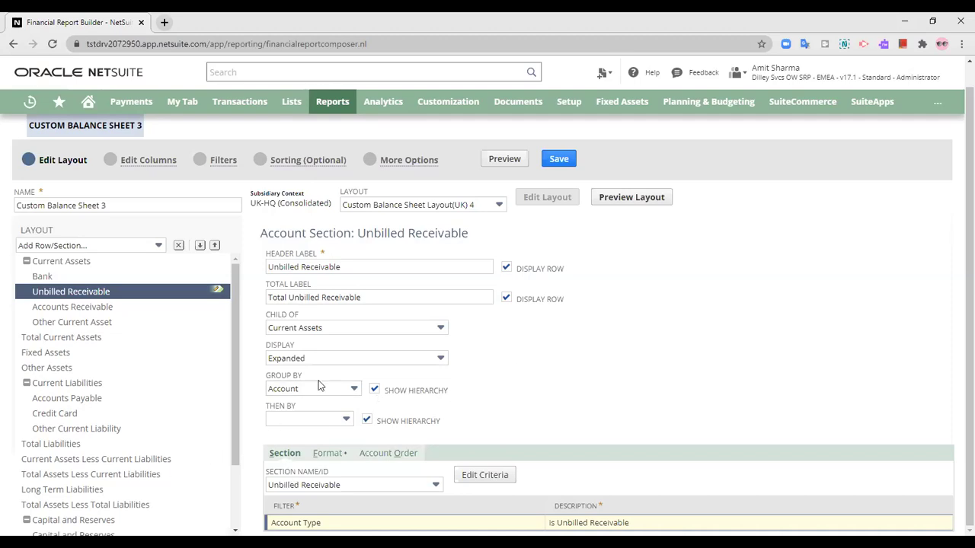
pyautogui.click(339, 423)
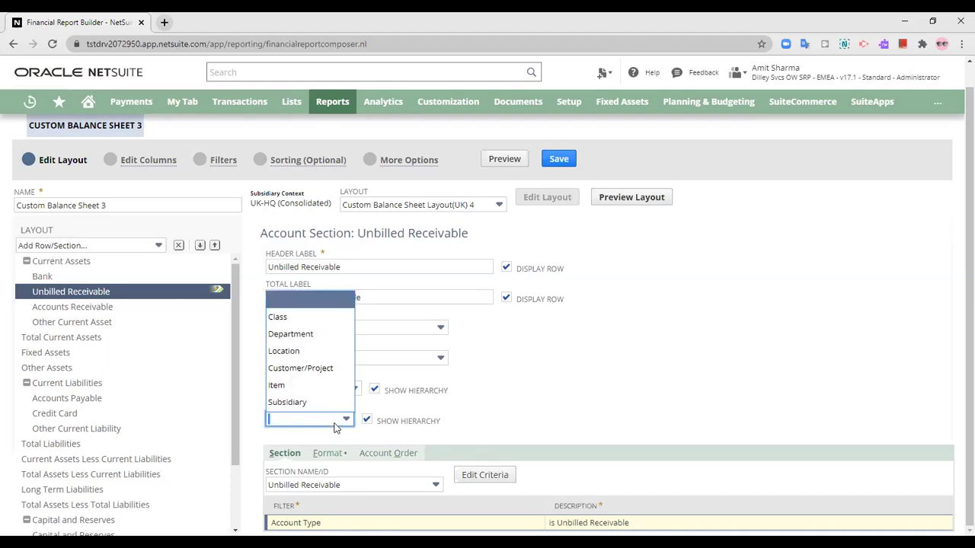
pyautogui.click(504, 398)
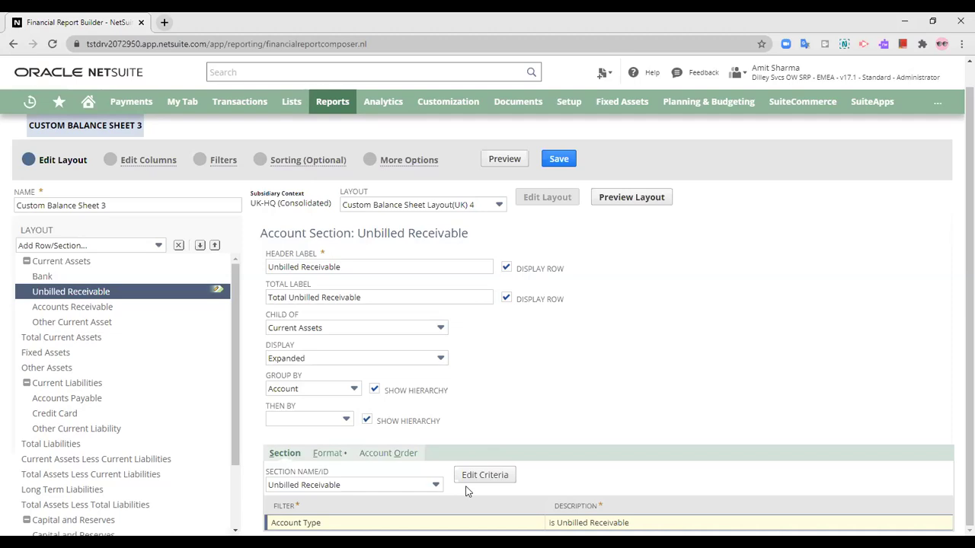
# Examine the header and total row formatting and the account order of the Unbilled Receivable section.
pyautogui.click(338, 461)
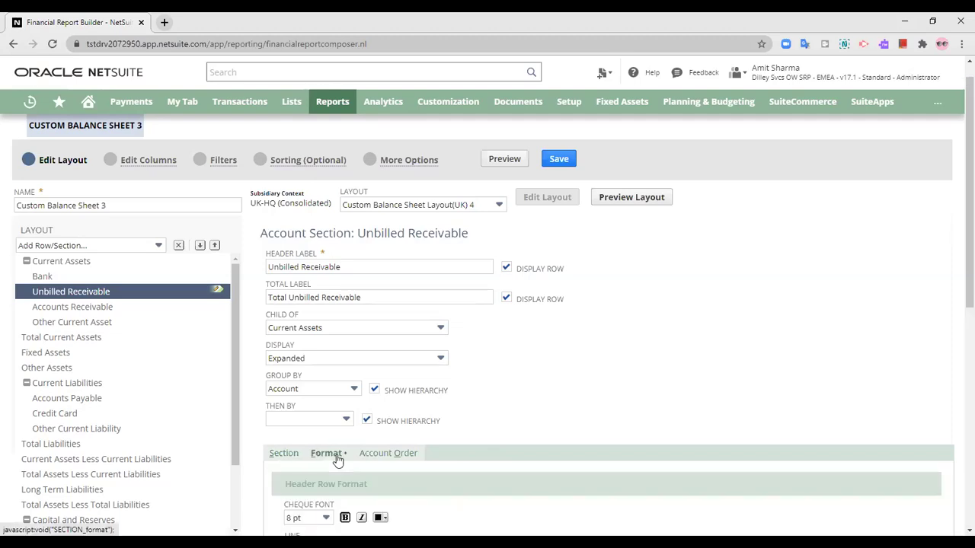
pyautogui.scroll(-3, 552, 399)
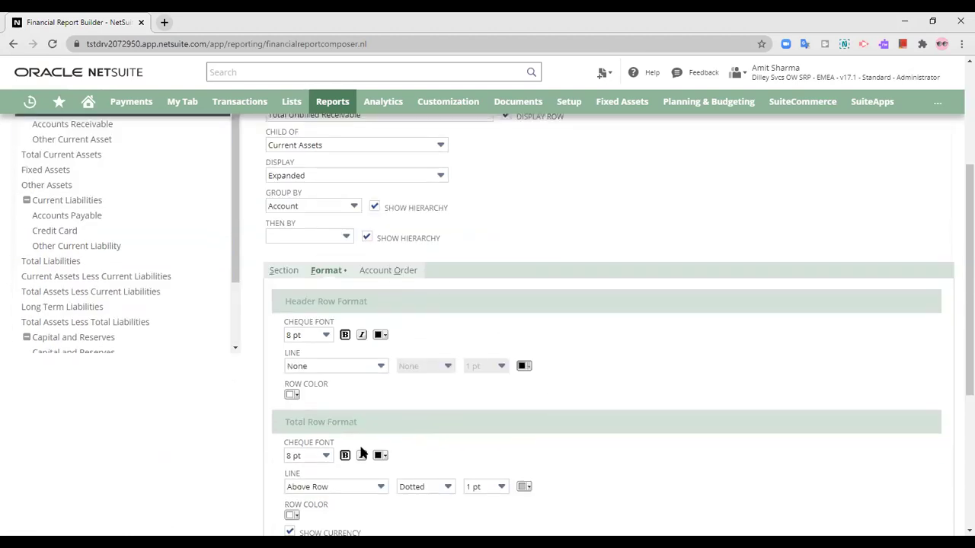
pyautogui.scroll(3, 429, 496)
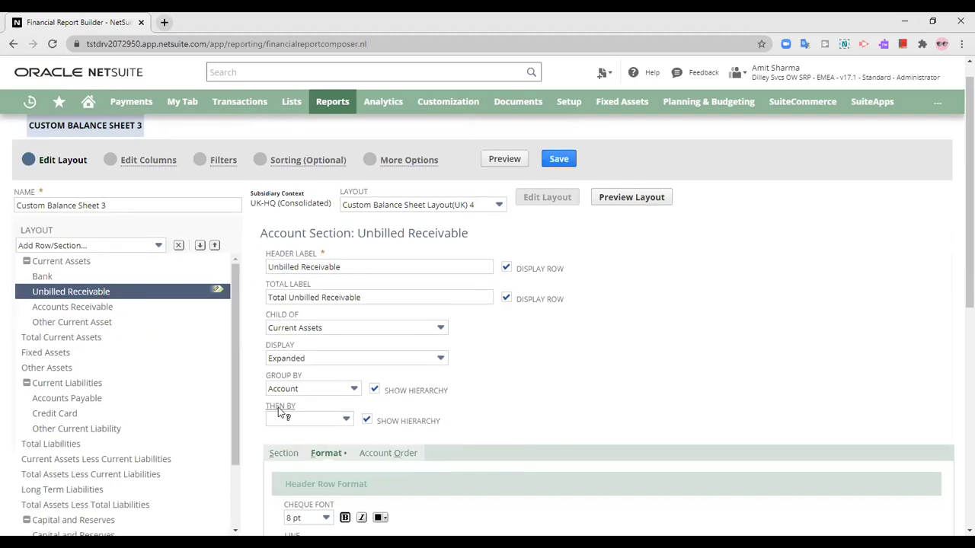
pyautogui.click(400, 455)
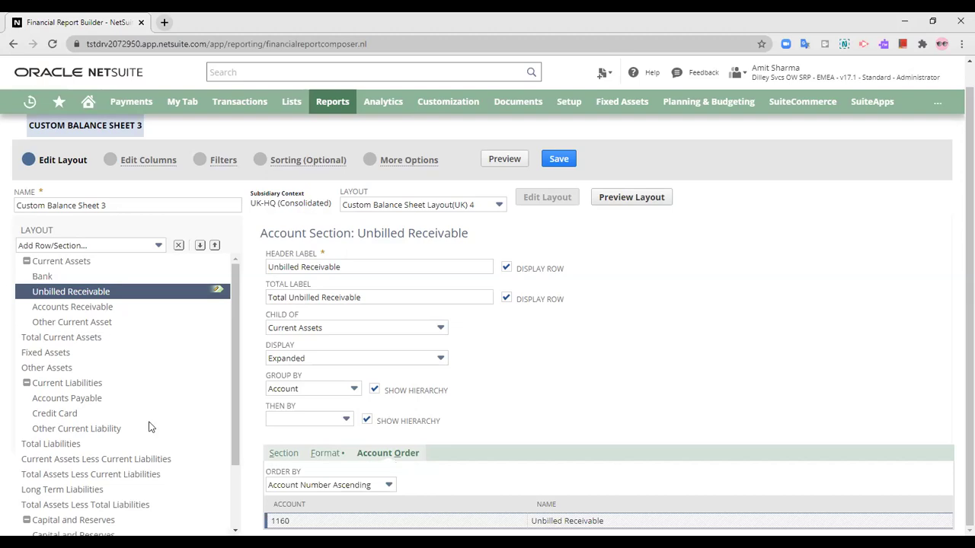
# Examine the Bank section's account order and its available Order By choices, keeping the current sorting.
pyautogui.click(38, 278)
pyautogui.click(396, 455)
pyautogui.scroll(-3, 491, 472)
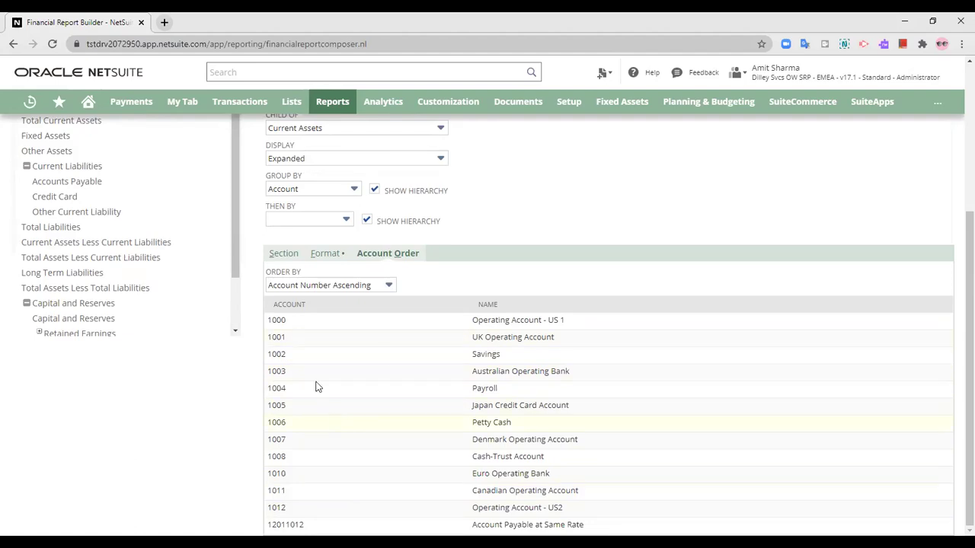
pyautogui.click(389, 286)
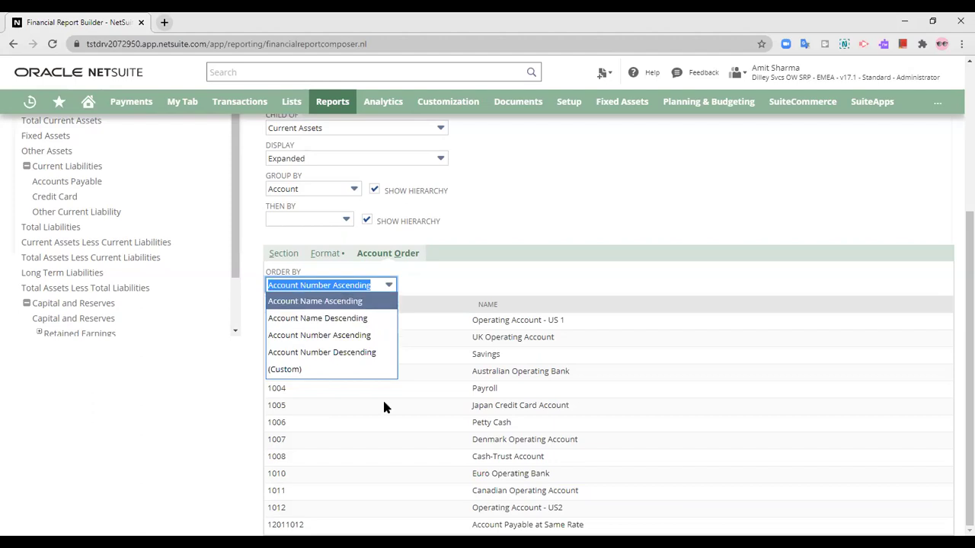
pyautogui.click(543, 214)
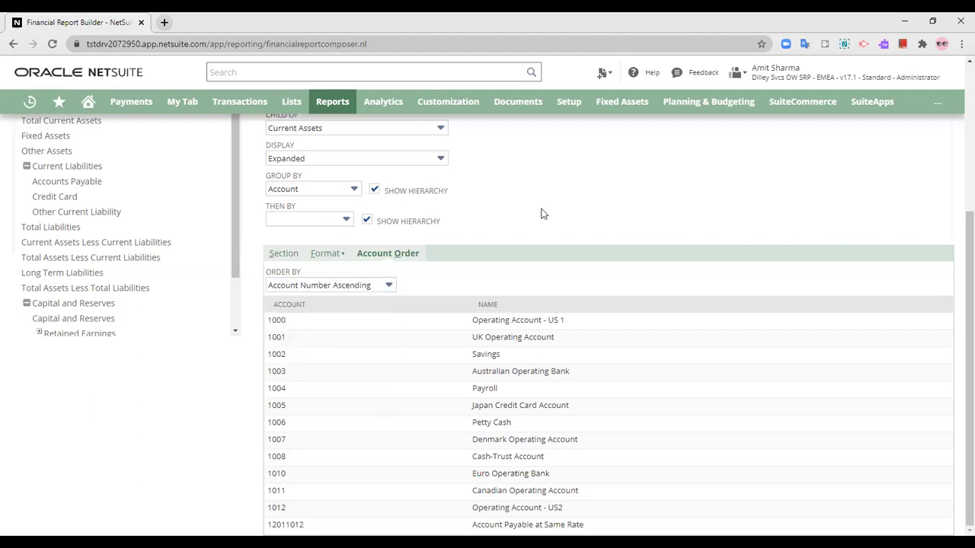
# Edit the report's columns and add the Account Type field from Budget and Financial, Account (Line), as a new column.
pyautogui.scroll(3, 427, 370)
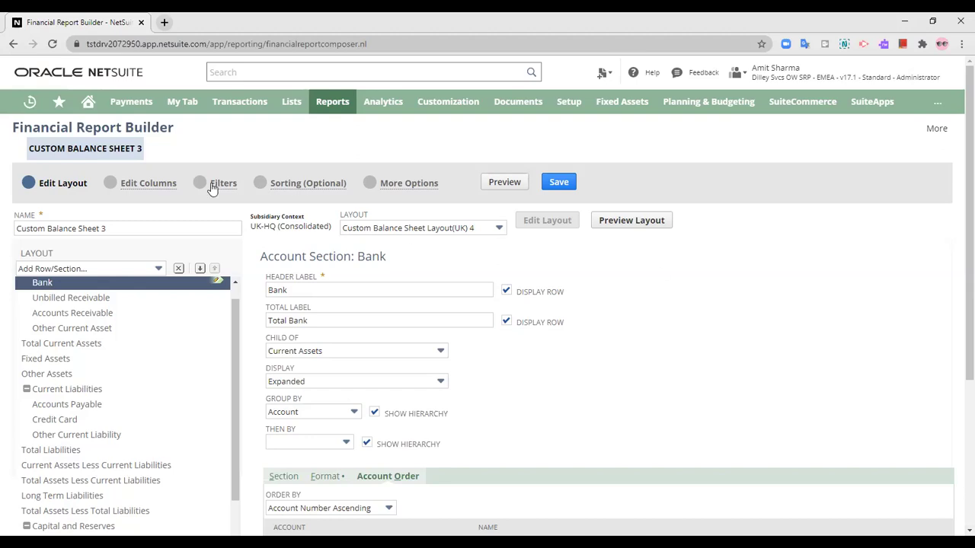
pyautogui.click(155, 188)
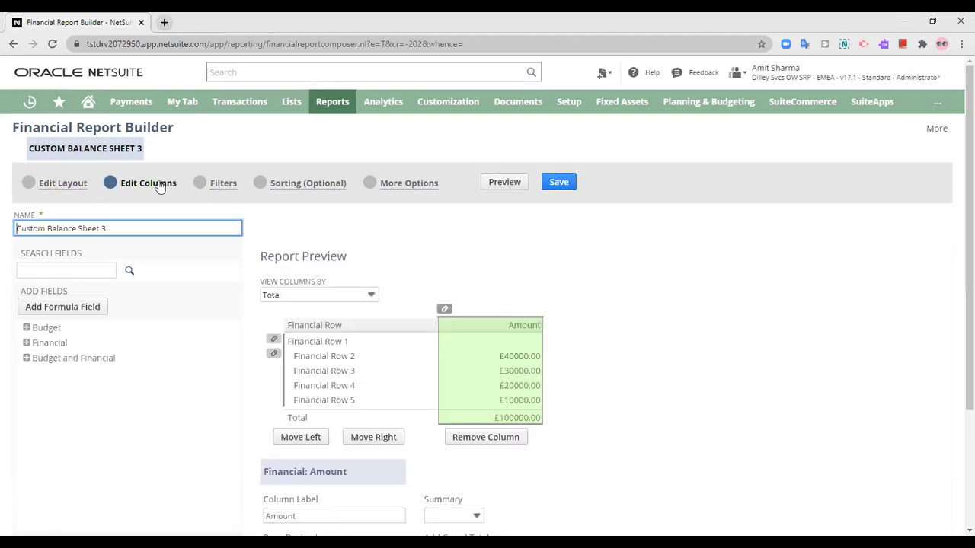
pyautogui.scroll(-2, 235, 305)
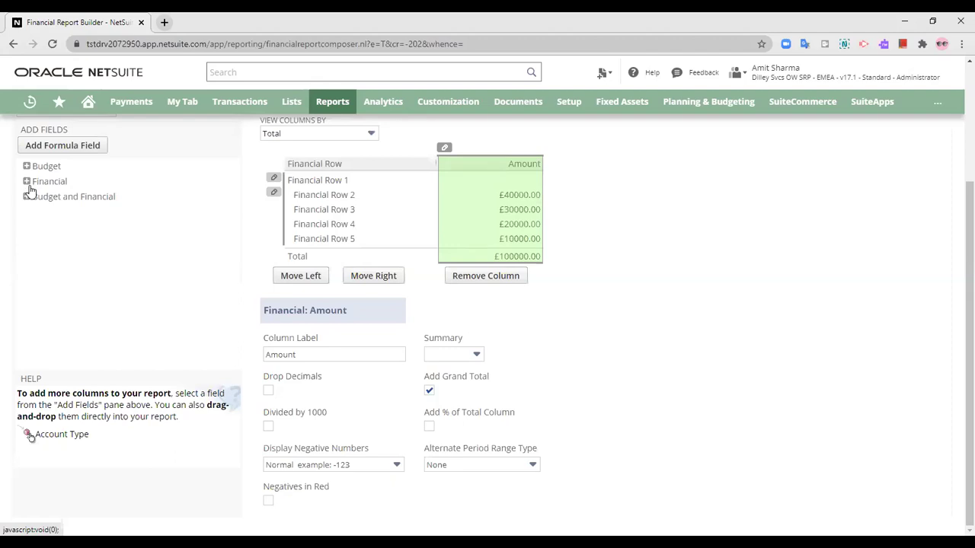
pyautogui.click(27, 184)
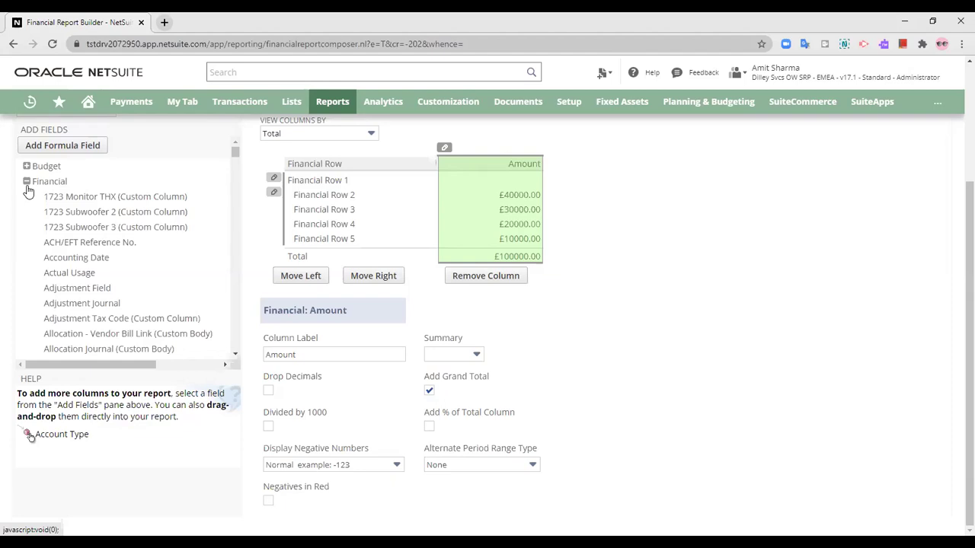
pyautogui.click(27, 183)
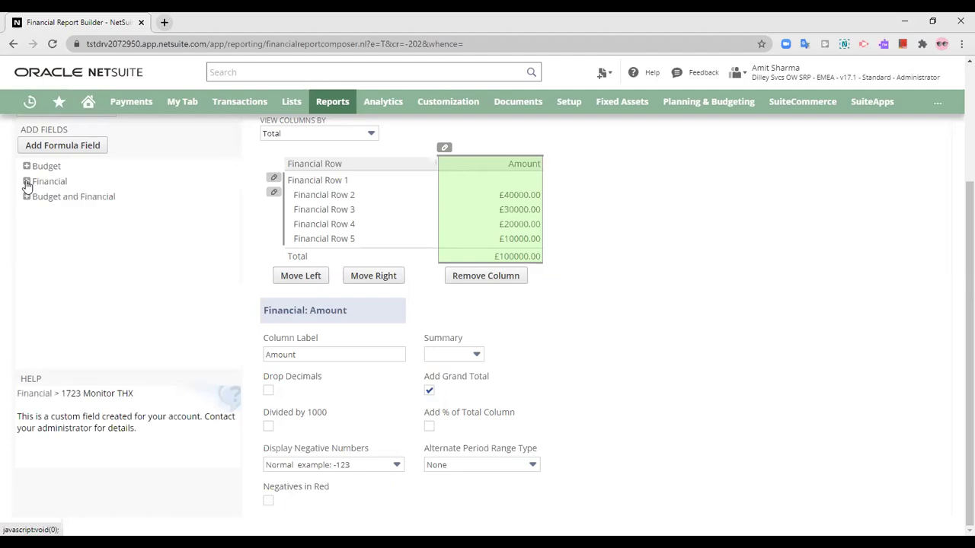
pyautogui.click(27, 198)
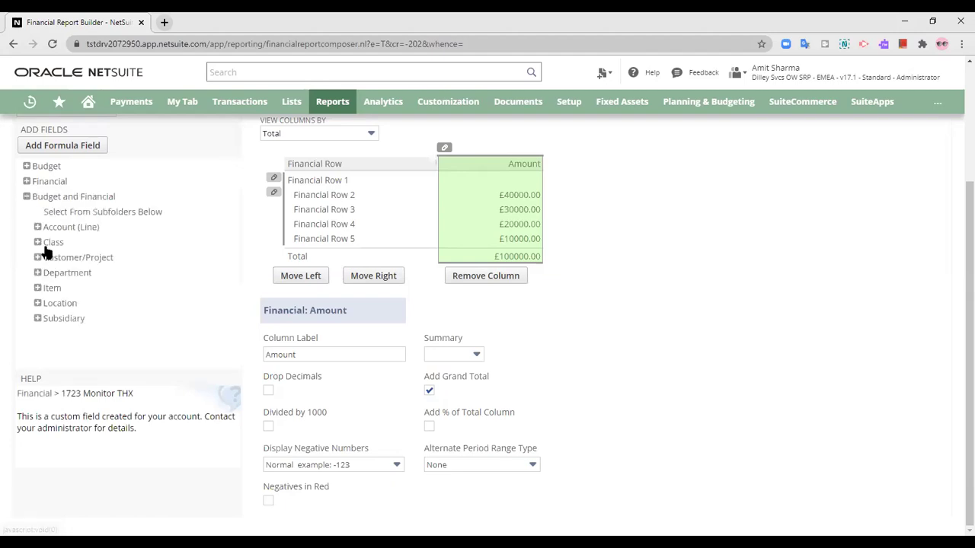
pyautogui.click(37, 227)
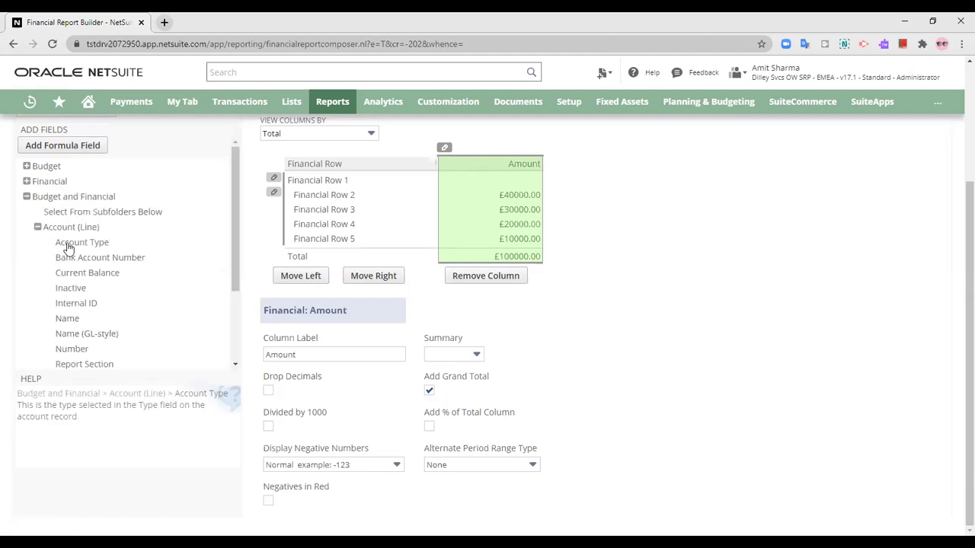
pyautogui.click(67, 243)
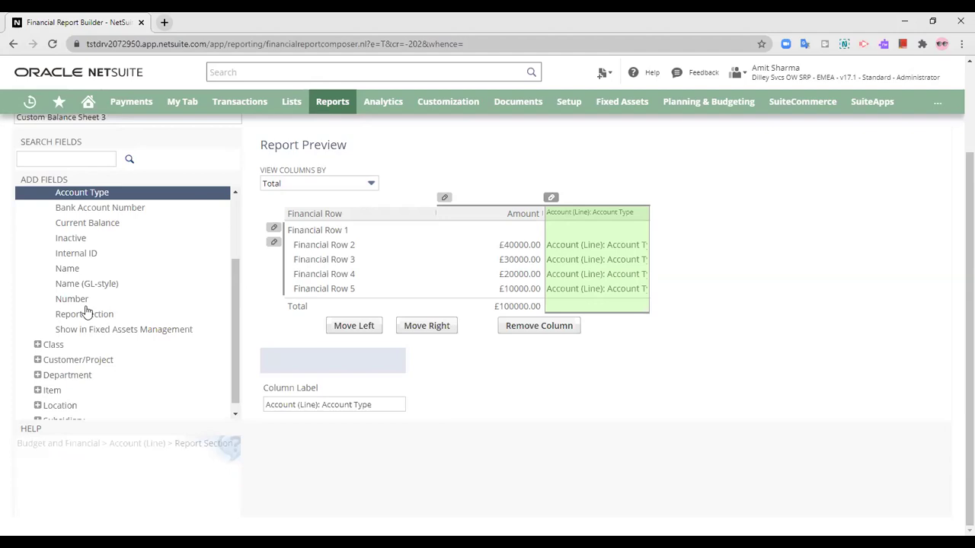
# Add the Current Balance field from Account (Line) as a new report column.
pyautogui.click(95, 227)
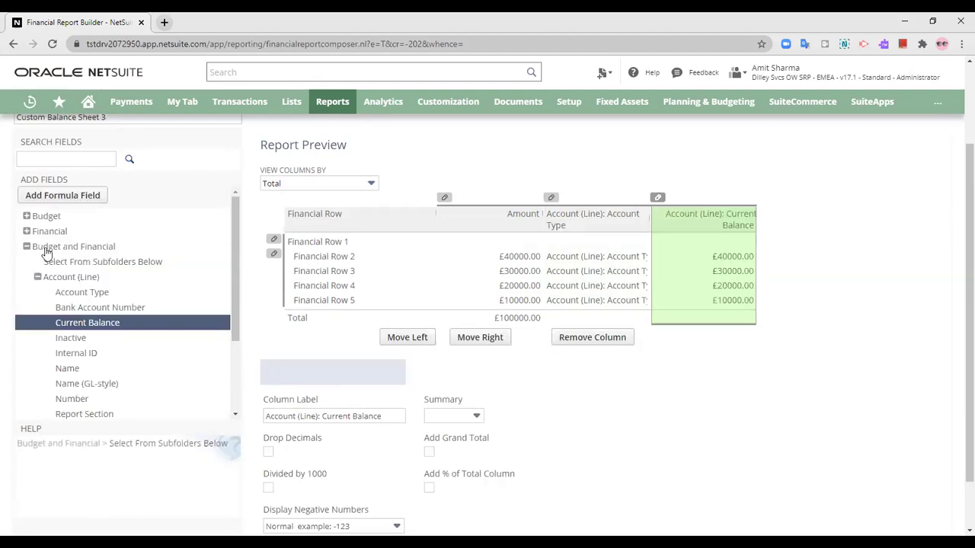
# Browse the Budget fields and the Subsidiary fields under Budget and Financial that are available as columns.
pyautogui.click(27, 217)
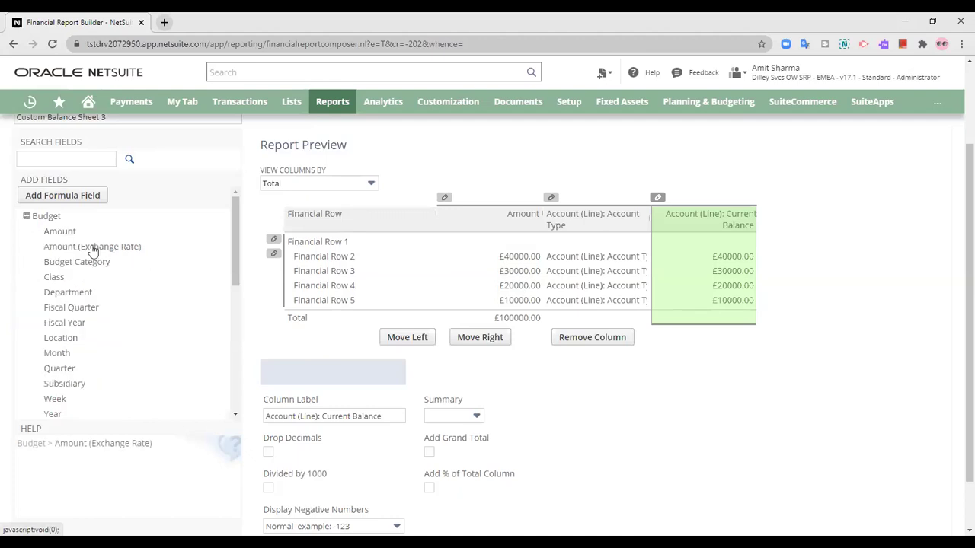
pyautogui.scroll(-3, 102, 303)
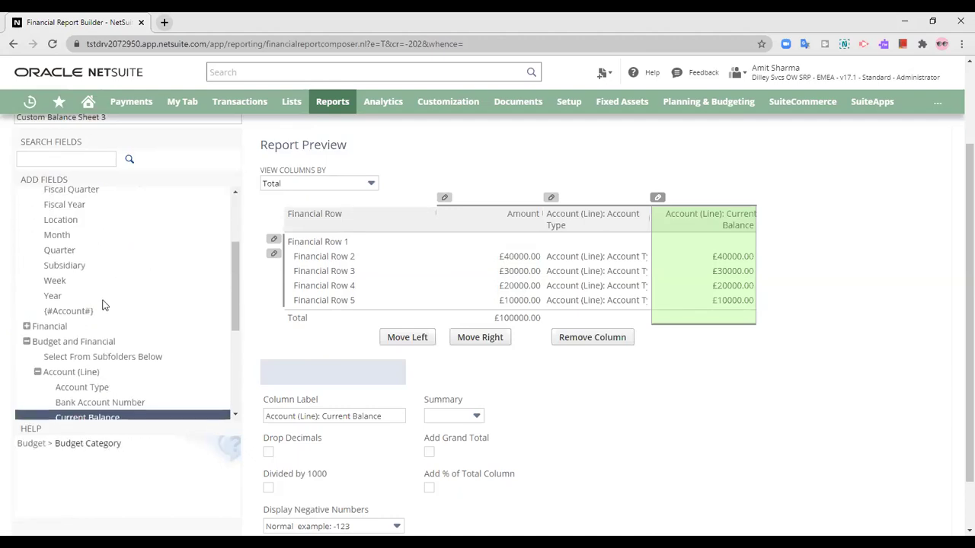
pyautogui.scroll(3, 102, 303)
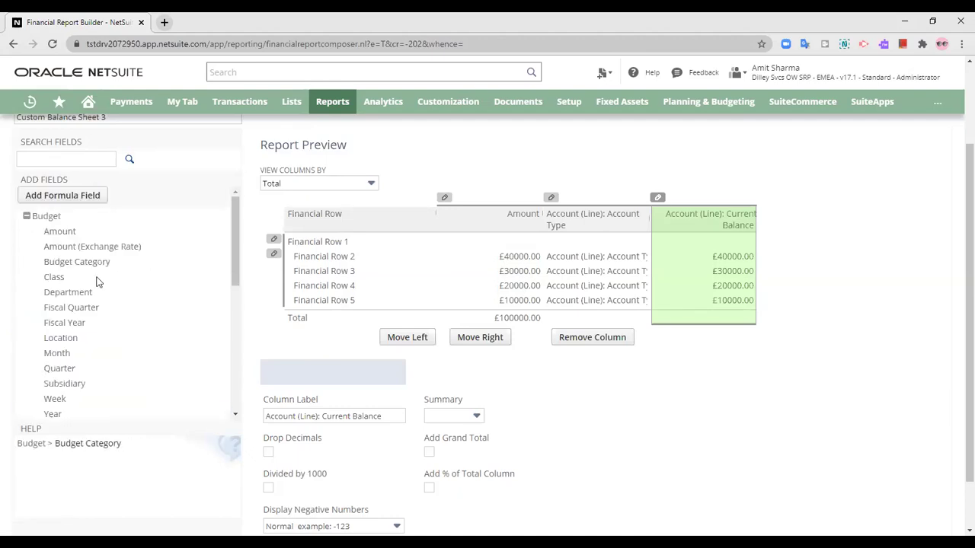
pyautogui.click(27, 217)
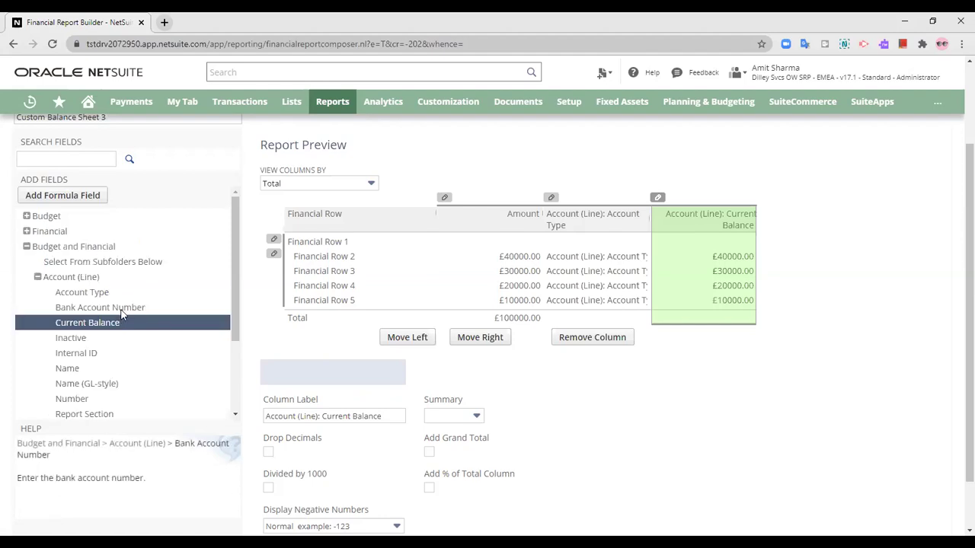
pyautogui.scroll(-5, 114, 304)
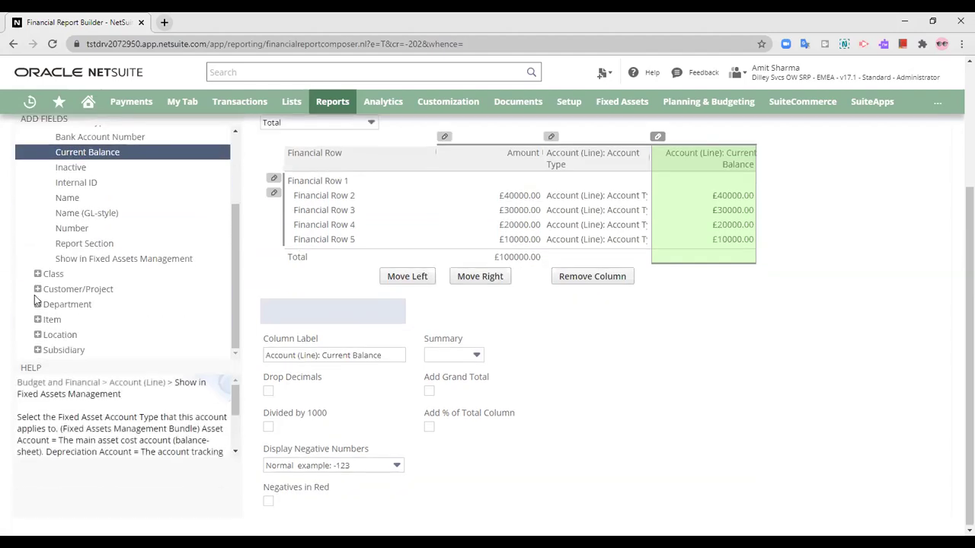
pyautogui.click(38, 351)
pyautogui.scroll(-4, 76, 320)
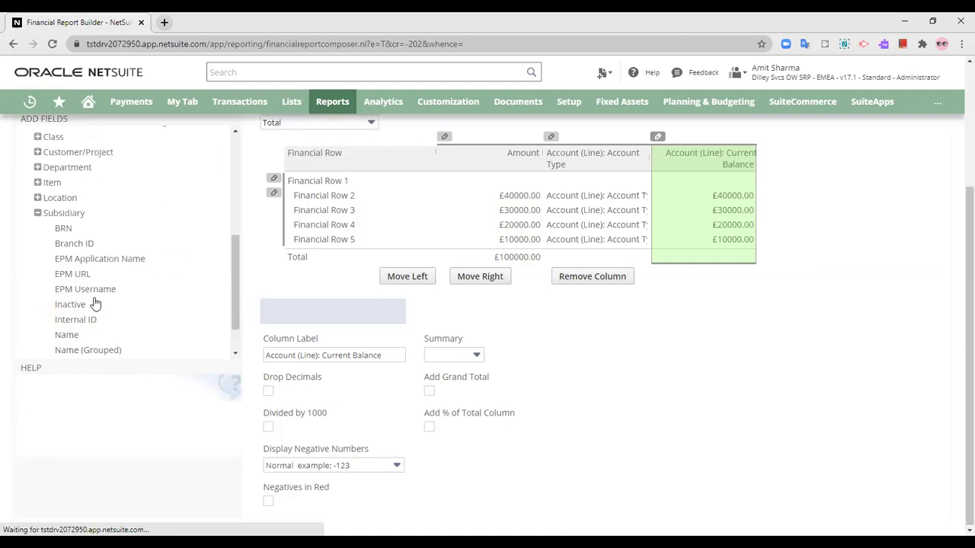
pyautogui.scroll(4, 90, 249)
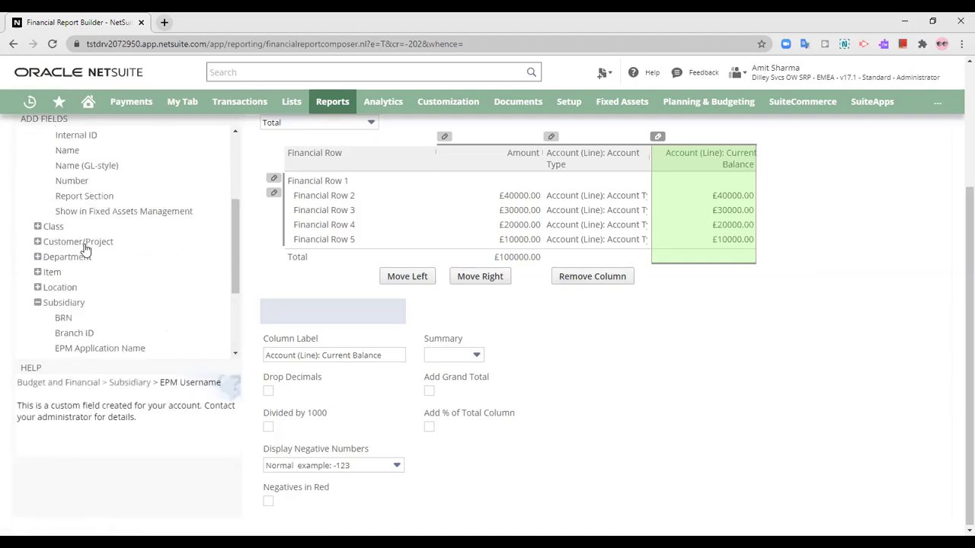
pyautogui.scroll(3, 86, 250)
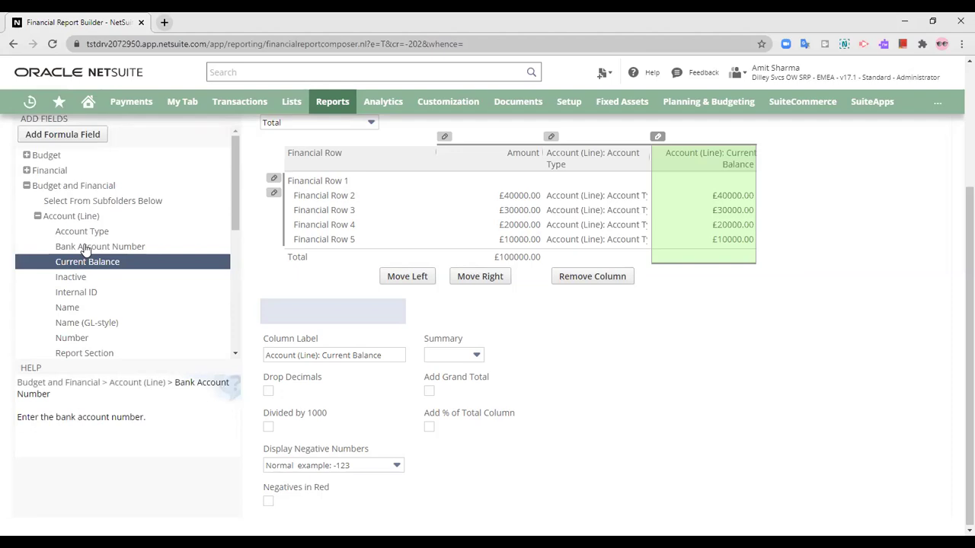
# Add the Amount (Foreign Currency) field from the Financial group as a new report column.
pyautogui.click(26, 171)
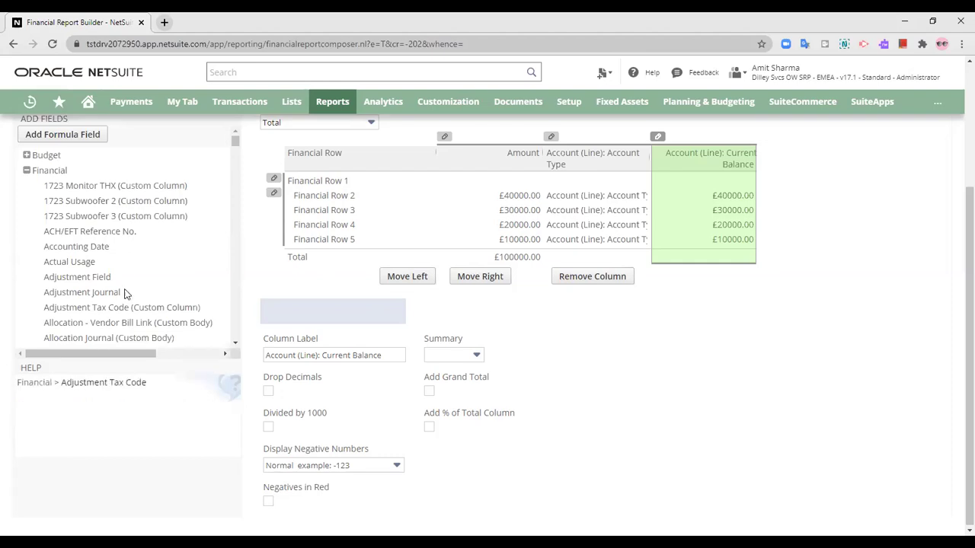
pyautogui.scroll(-2, 122, 290)
pyautogui.scroll(-2, 120, 287)
pyautogui.scroll(-2, 114, 297)
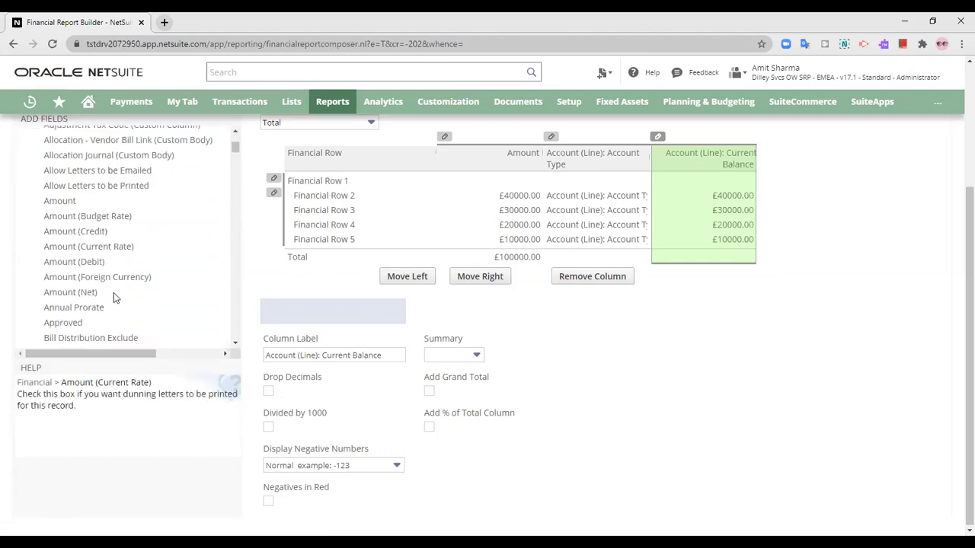
pyautogui.click(106, 277)
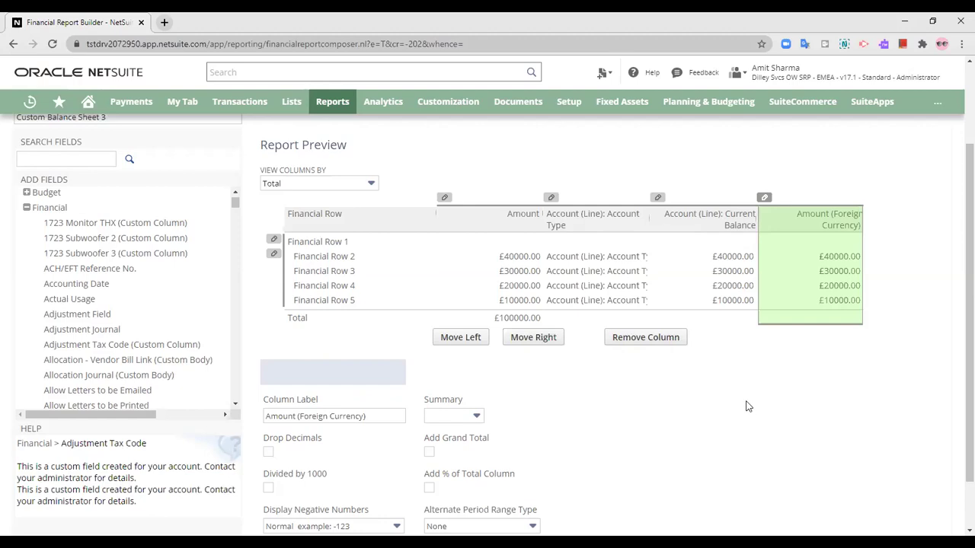
# Preview the custom balance sheet to check the added columns and return to its customization.
pyautogui.scroll(2, 747, 406)
pyautogui.click(504, 184)
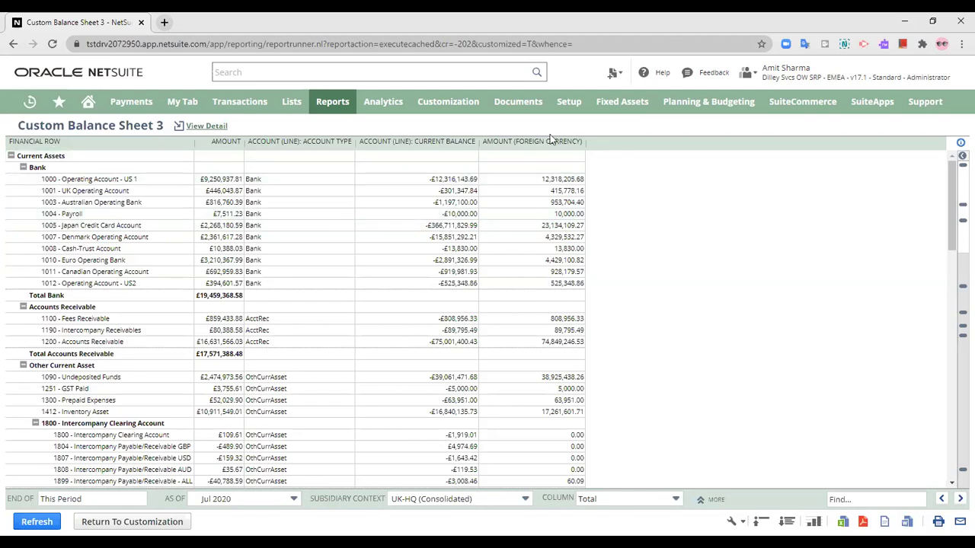
pyautogui.scroll(-10, 555, 319)
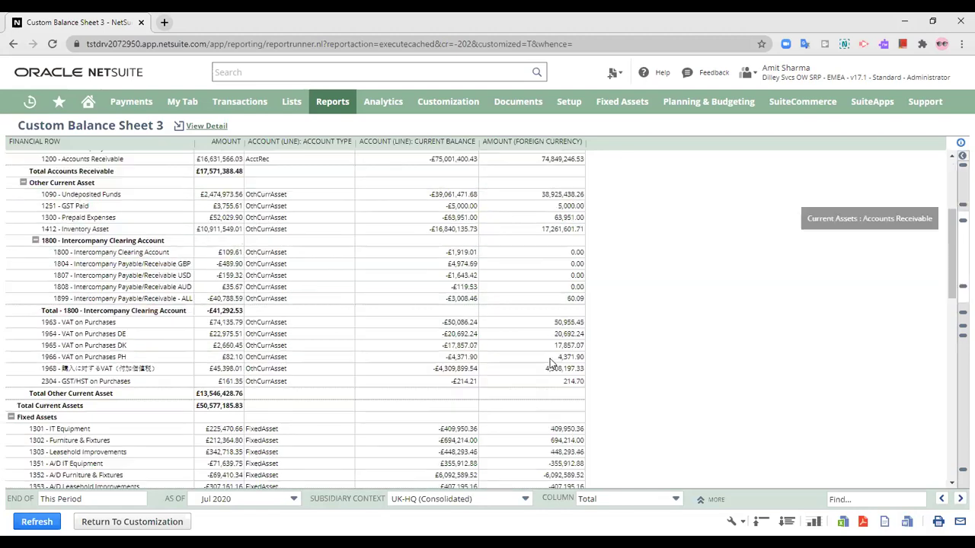
pyautogui.scroll(10, 552, 375)
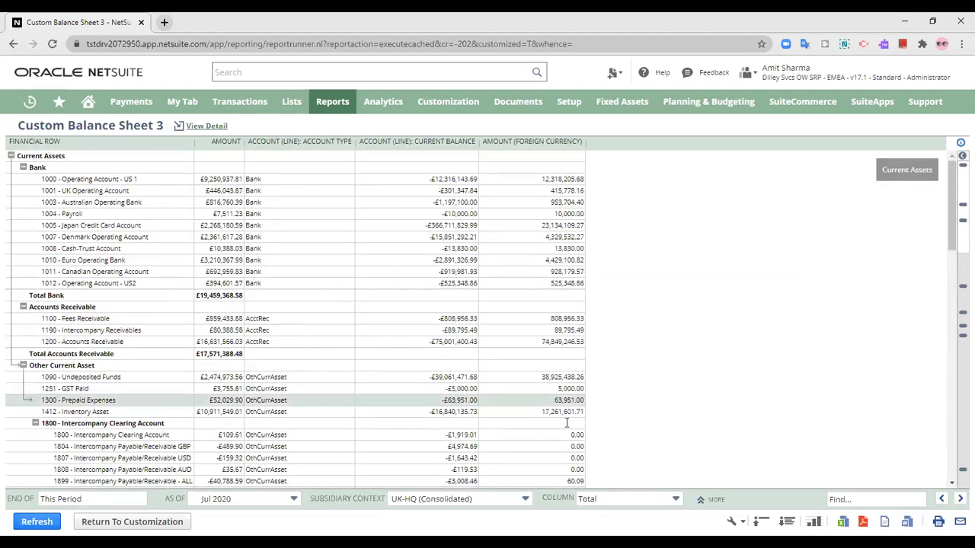
pyautogui.click(137, 522)
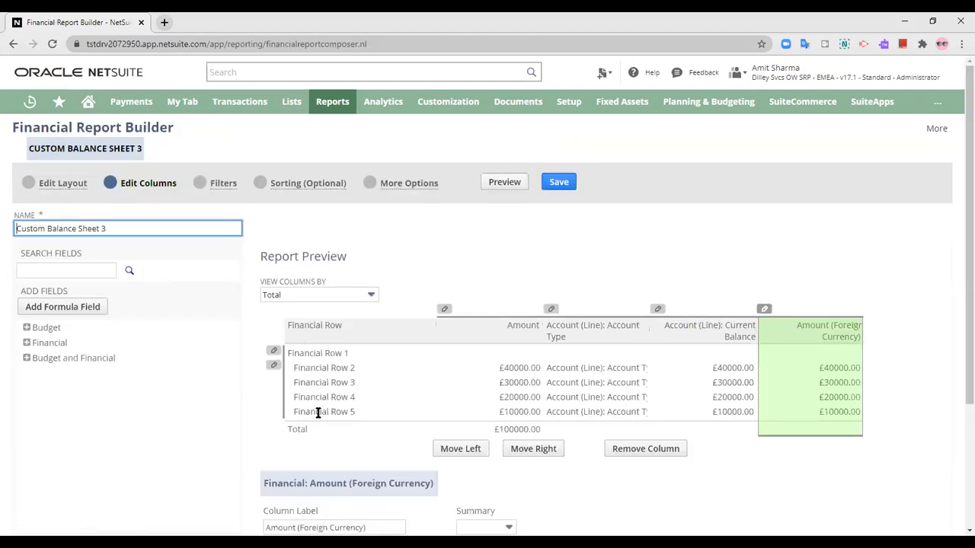
# Try a formula column of type Ratio x/y with Amount as x and Amount (Foreign Currency) as y, and remove it again.
pyautogui.click(61, 314)
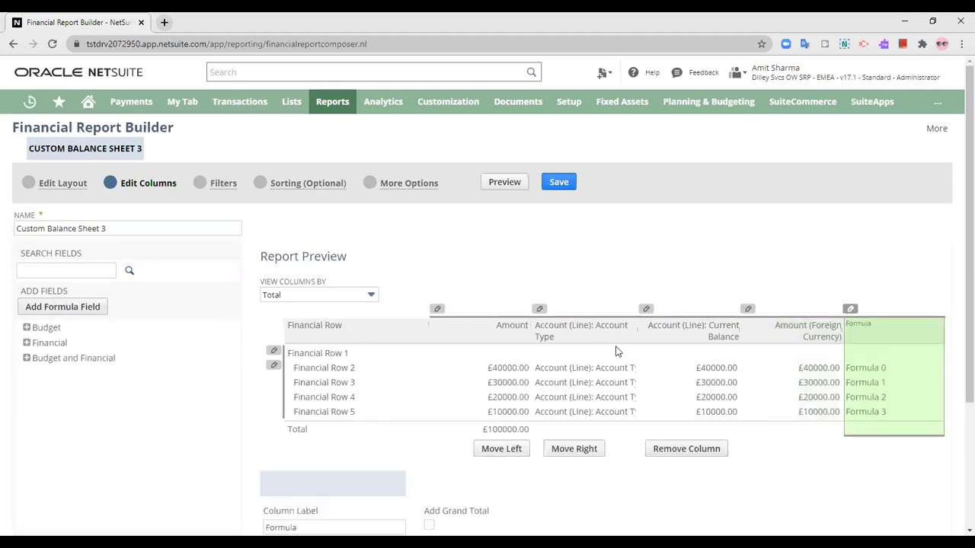
pyautogui.scroll(-2, 483, 307)
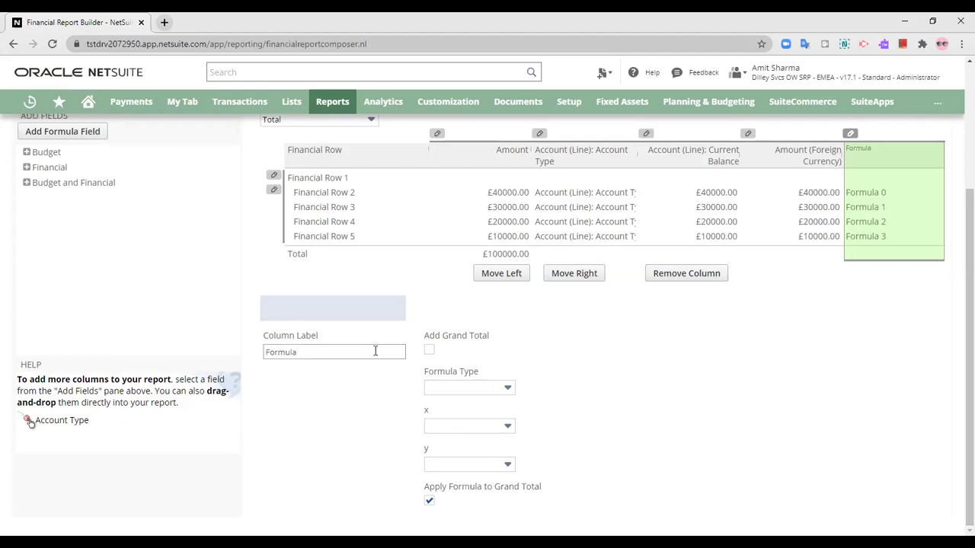
pyautogui.moveTo(376, 352); pyautogui.dragTo(230, 369)
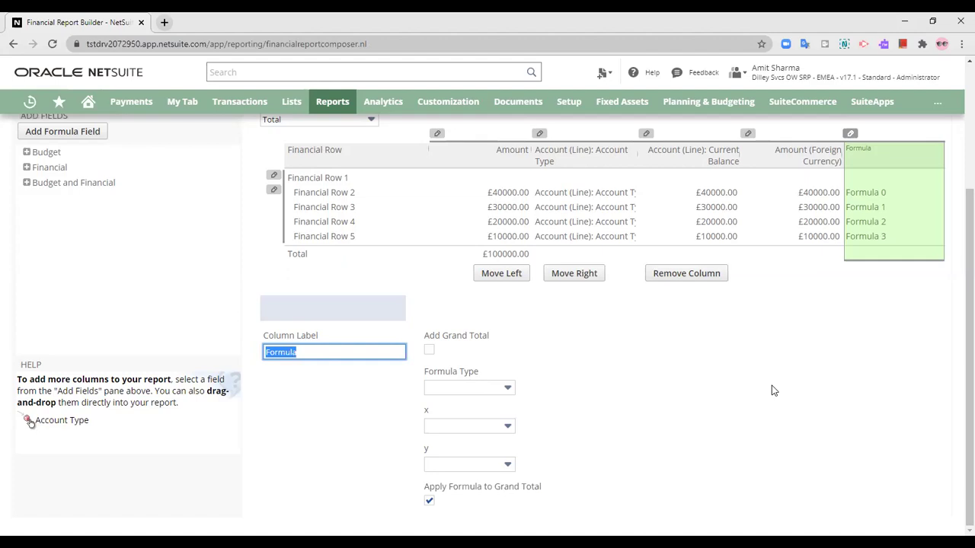
pyautogui.click(486, 387)
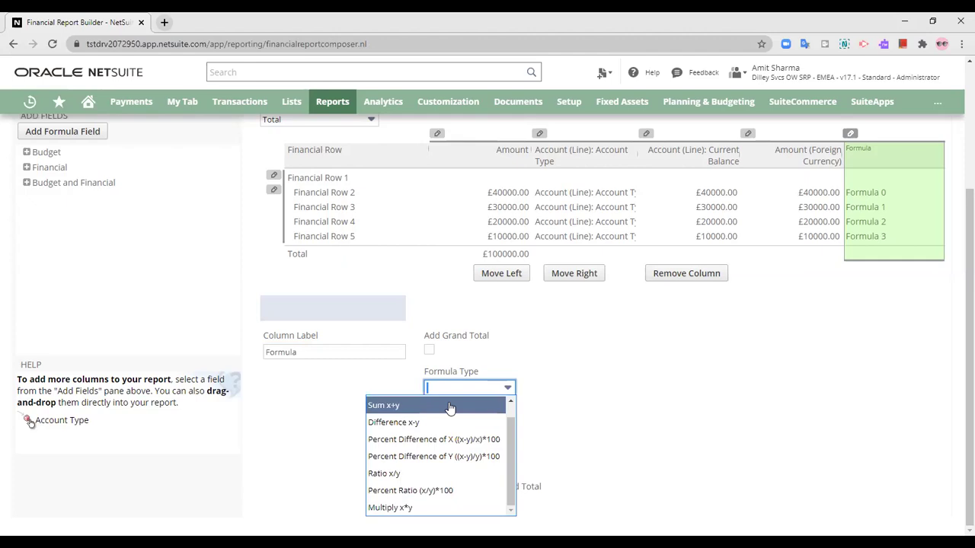
pyautogui.click(428, 475)
pyautogui.click(503, 426)
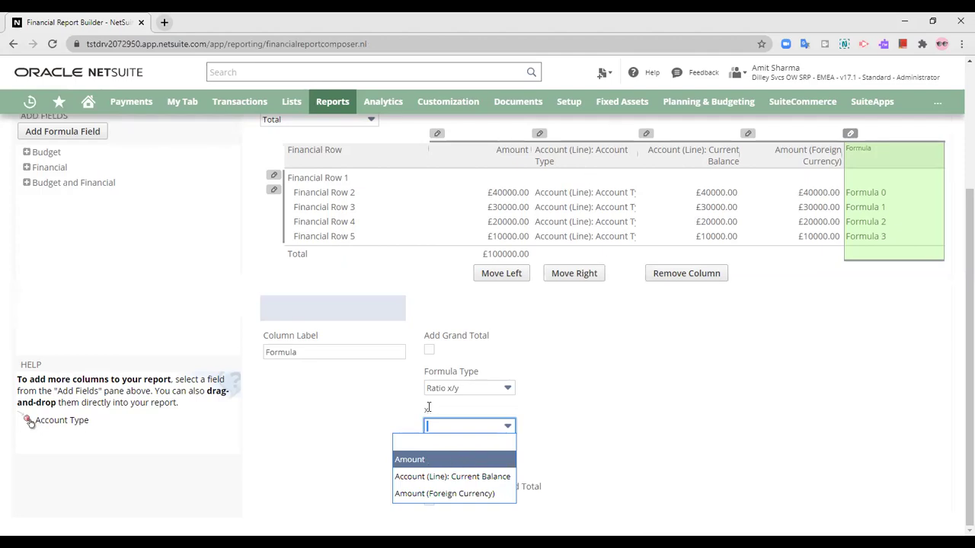
pyautogui.click(437, 460)
pyautogui.click(482, 465)
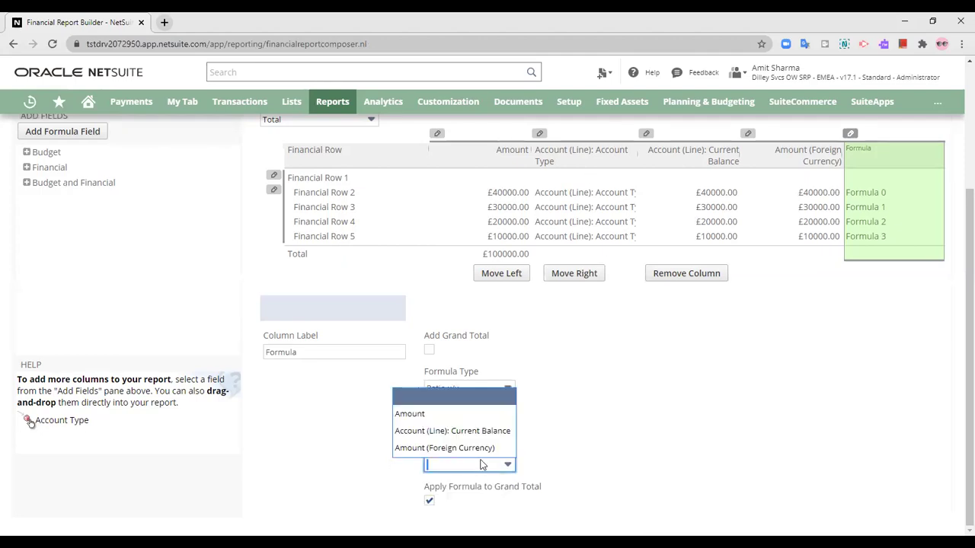
pyautogui.click(476, 448)
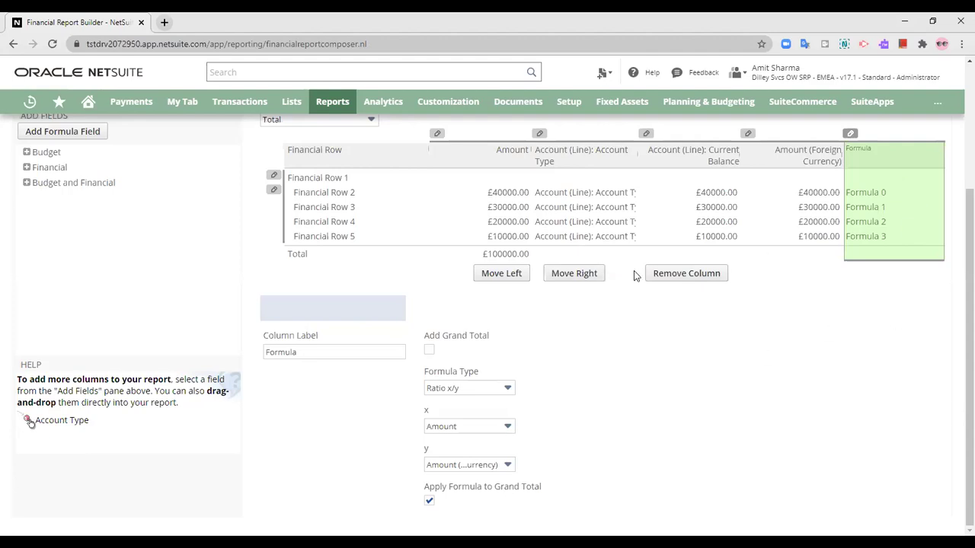
pyautogui.click(668, 274)
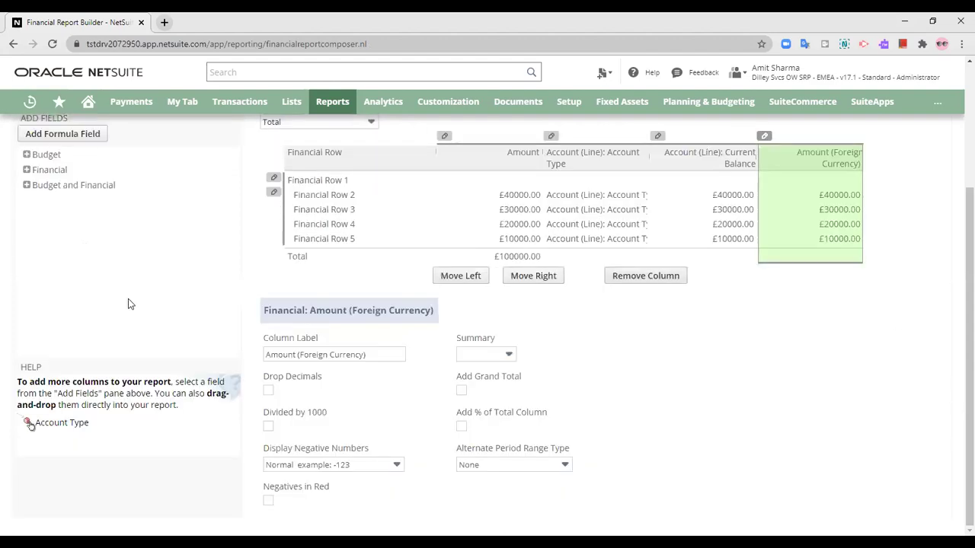
pyautogui.scroll(3, 128, 298)
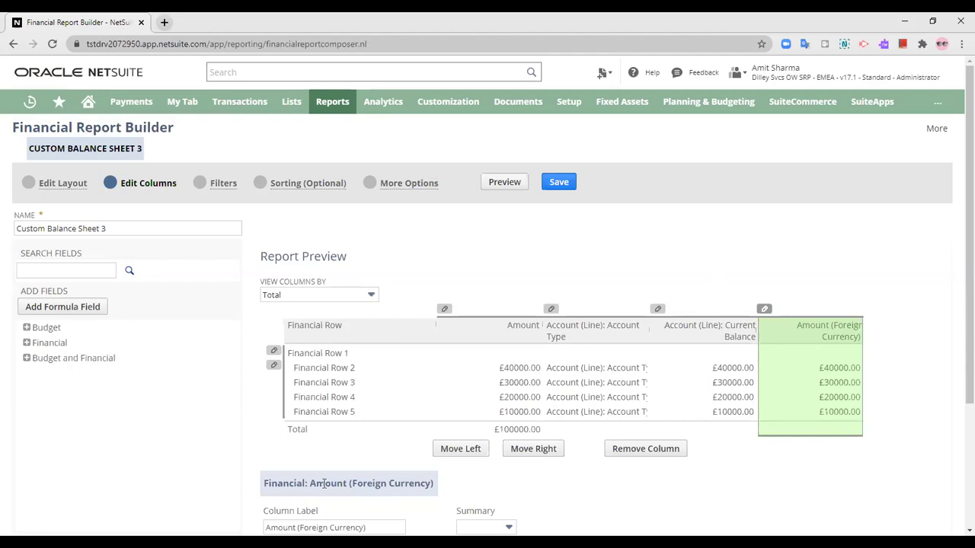
pyautogui.moveTo(107, 228); pyautogui.dragTo(12, 241)
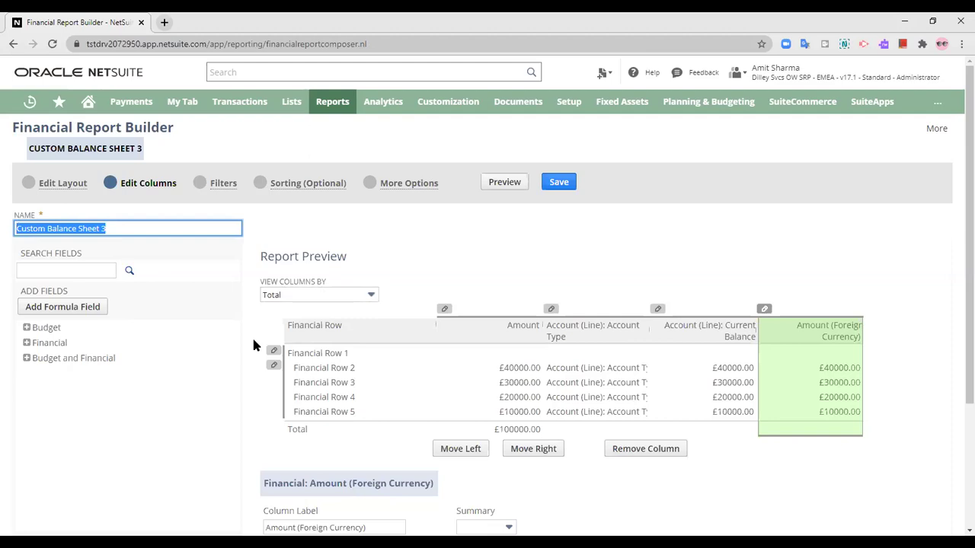
pyautogui.click(216, 370)
pyautogui.moveTo(152, 232); pyautogui.dragTo(5, 254)
pyautogui.click(199, 283)
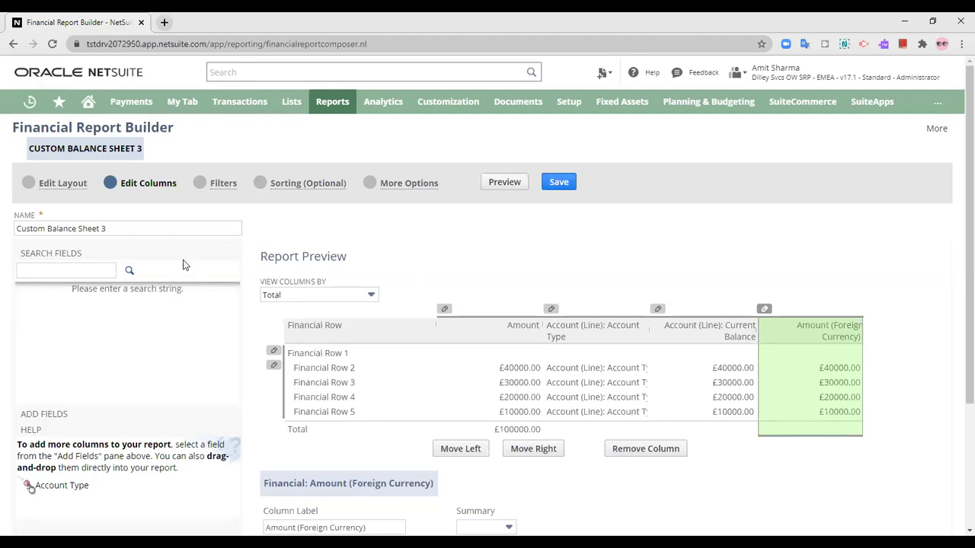
# Examine the report's filters, sort order and additional options, keeping the current settings.
pyautogui.click(223, 186)
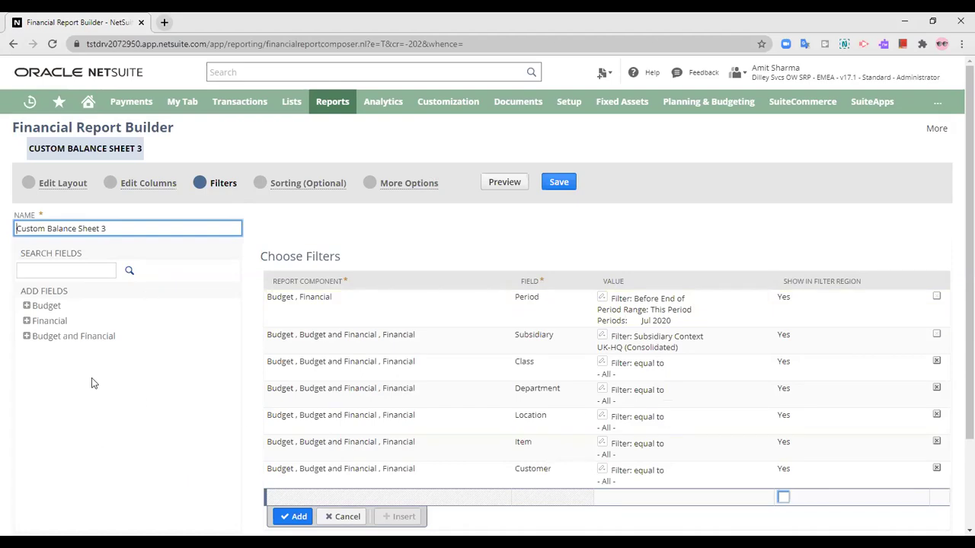
pyautogui.scroll(-1, 169, 350)
pyautogui.scroll(-1, 170, 354)
pyautogui.scroll(1, 173, 357)
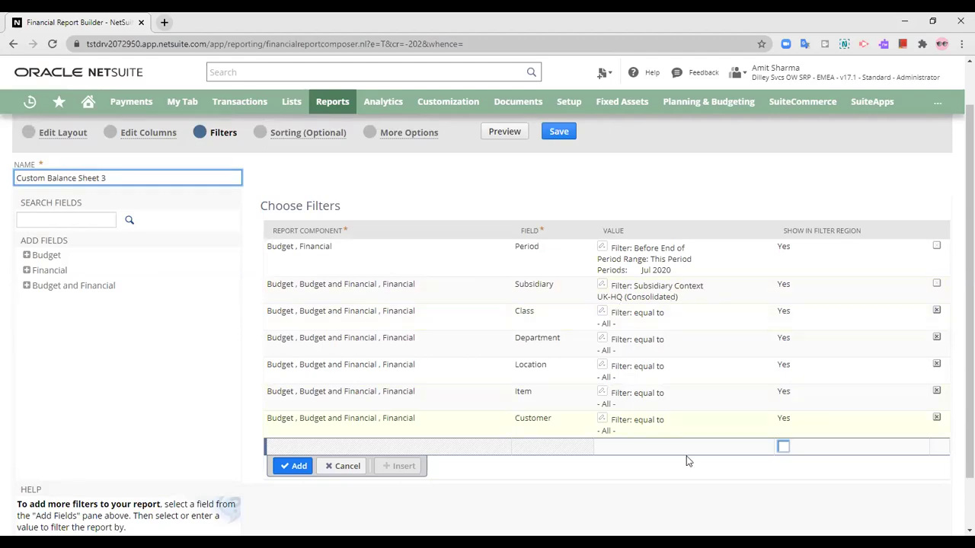
pyautogui.click(309, 135)
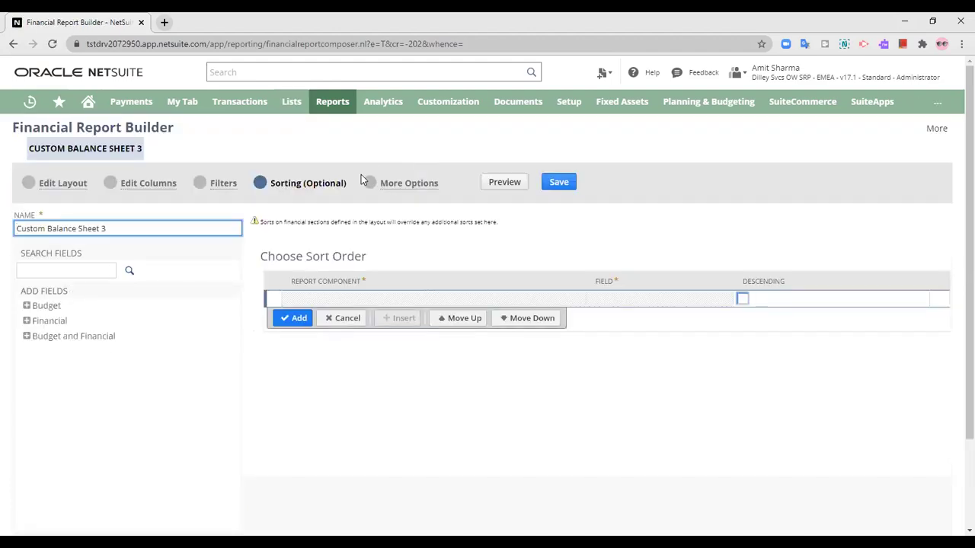
pyautogui.click(411, 184)
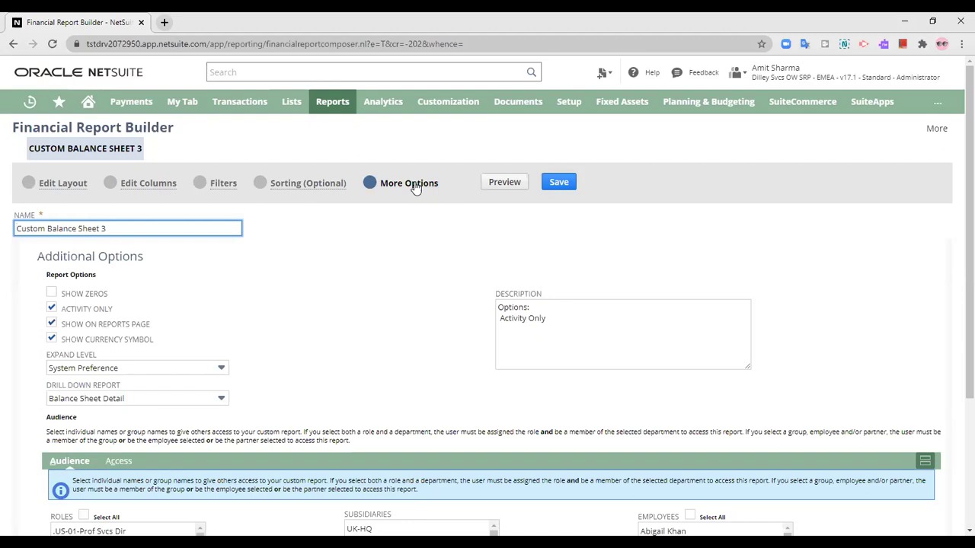
# Save the customised report and look through the resulting balance sheet.
pyautogui.click(550, 189)
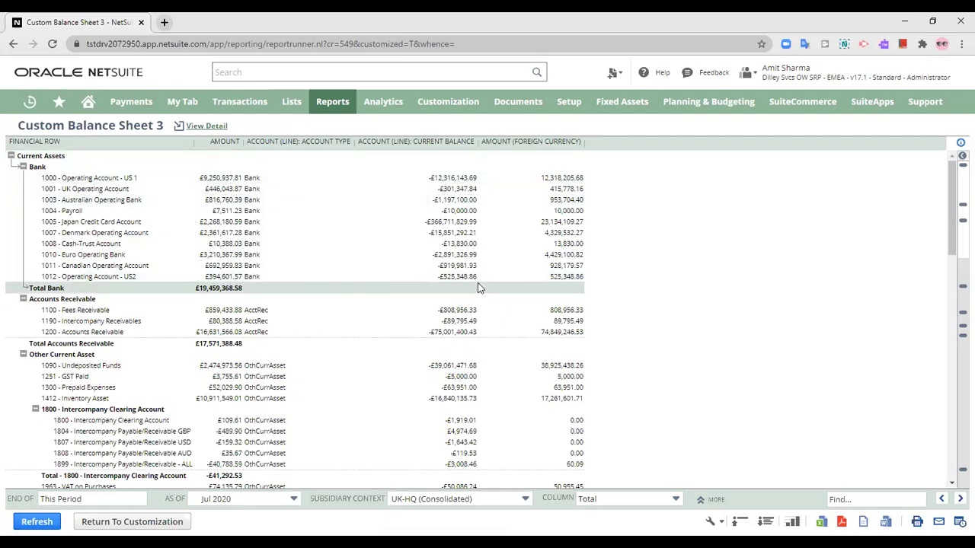
pyautogui.scroll(-4, 472, 297)
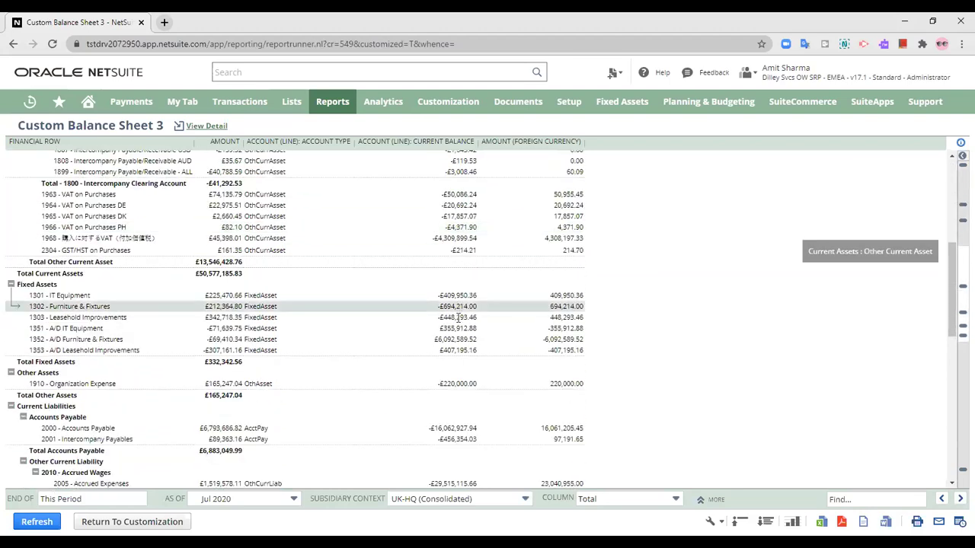
pyautogui.scroll(4, 457, 318)
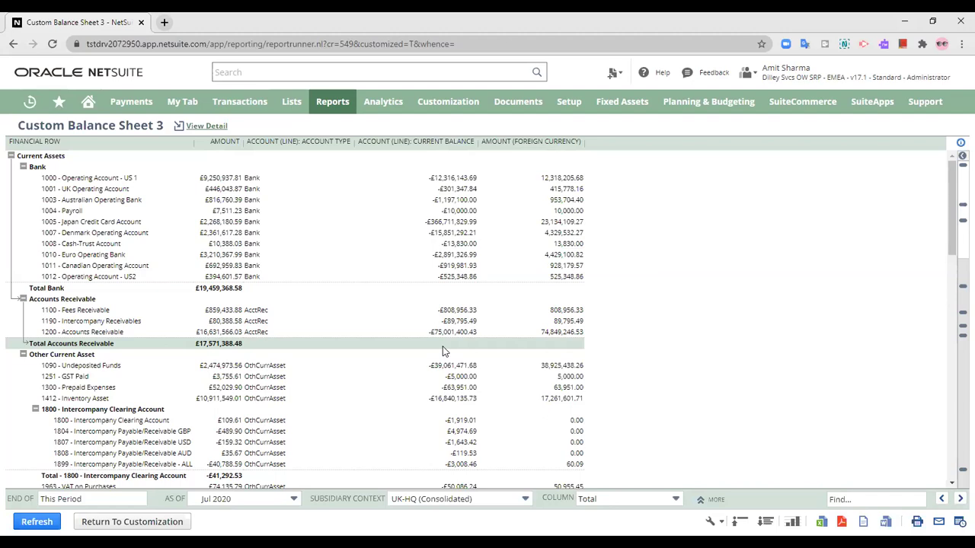
pyautogui.moveTo(613, 72)
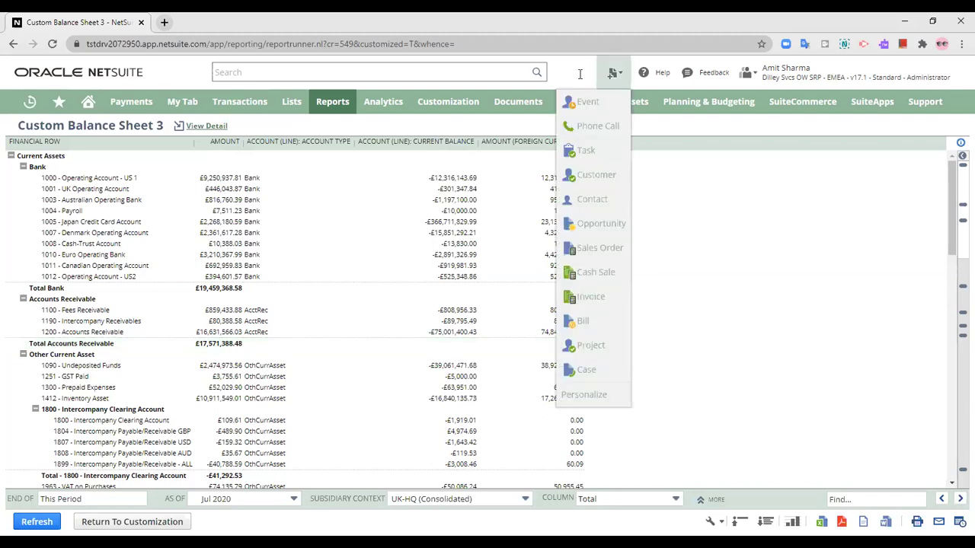